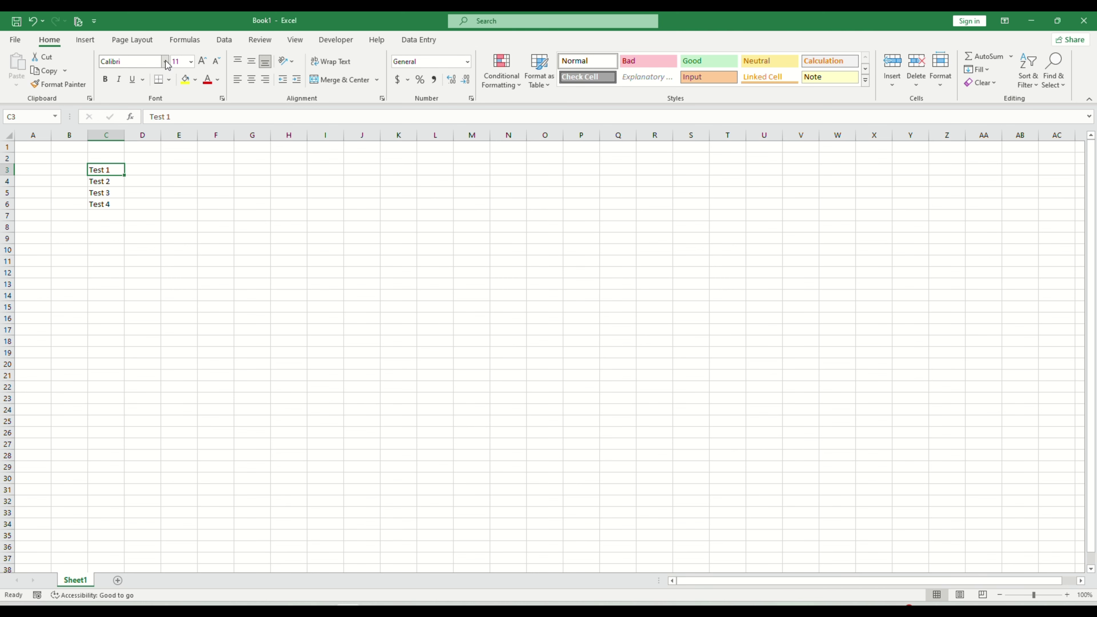
# Step: Try Arial Black on the "Test 1" cell and set its font to Arial Rounded MT Bold
pyautogui.click(166, 62)
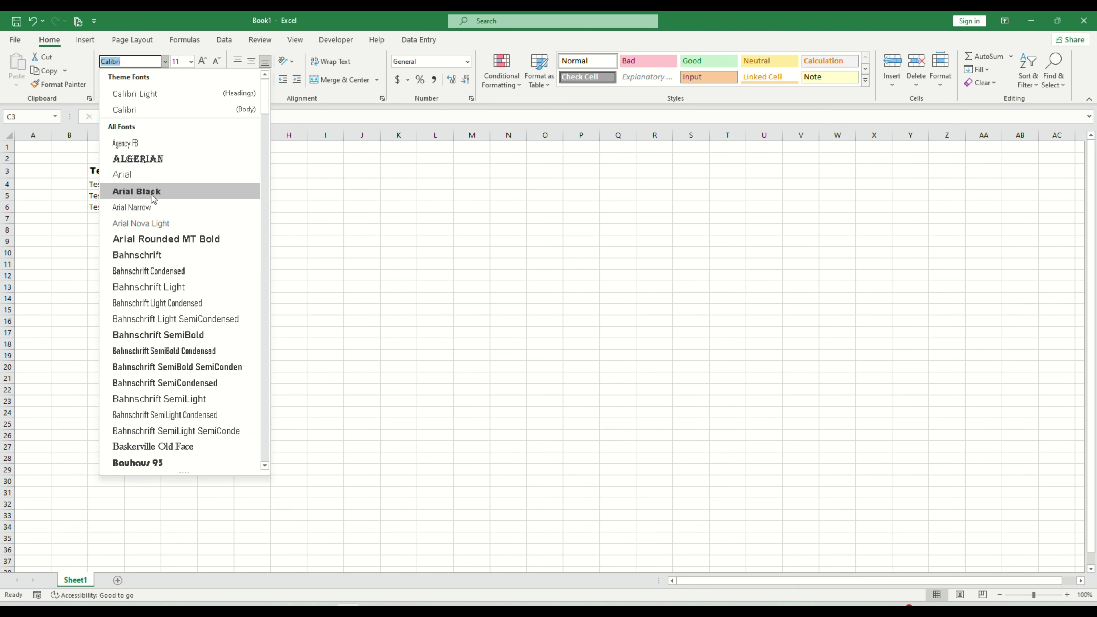
pyautogui.click(153, 198)
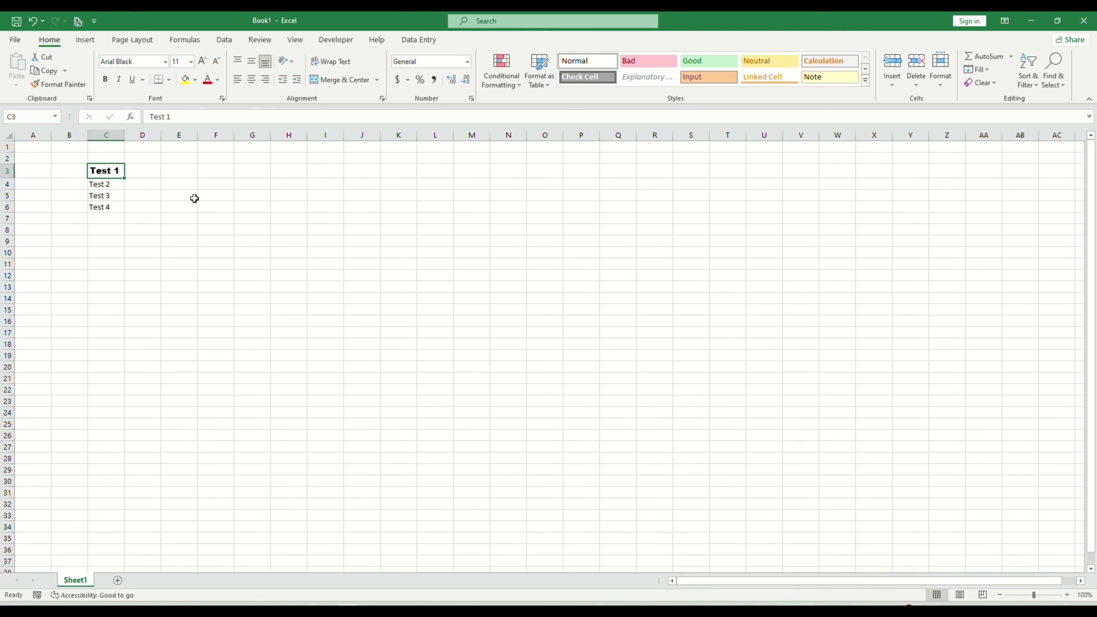
pyautogui.click(165, 63)
pyautogui.click(144, 235)
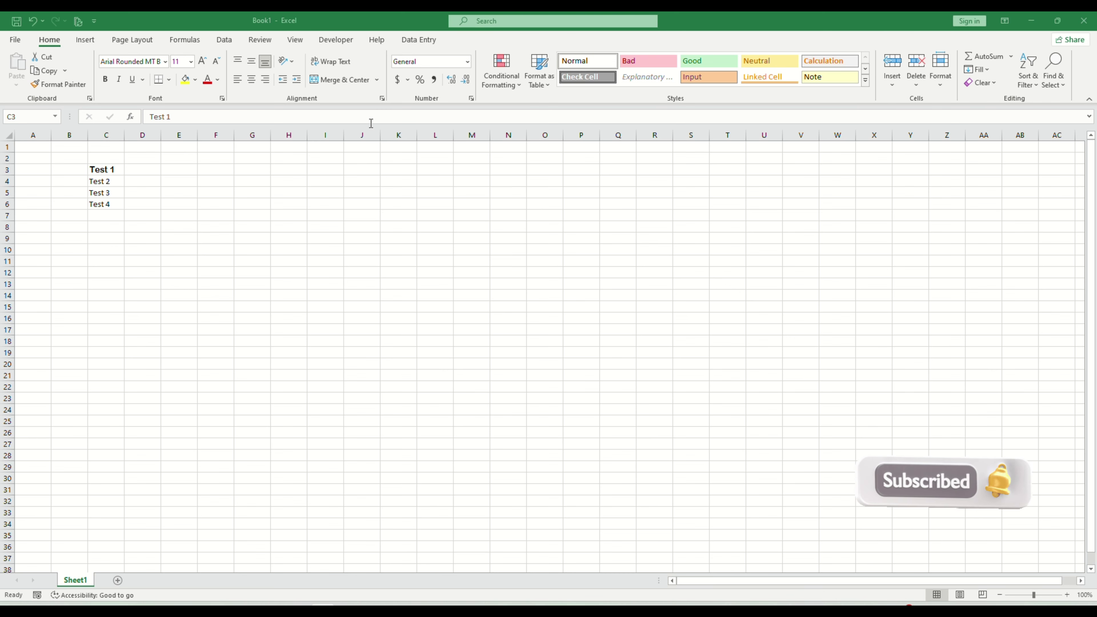
# Step: Set the font size of the "Test 2" cell to 20 and widen column C slightly to fit the text
pyautogui.click(108, 181)
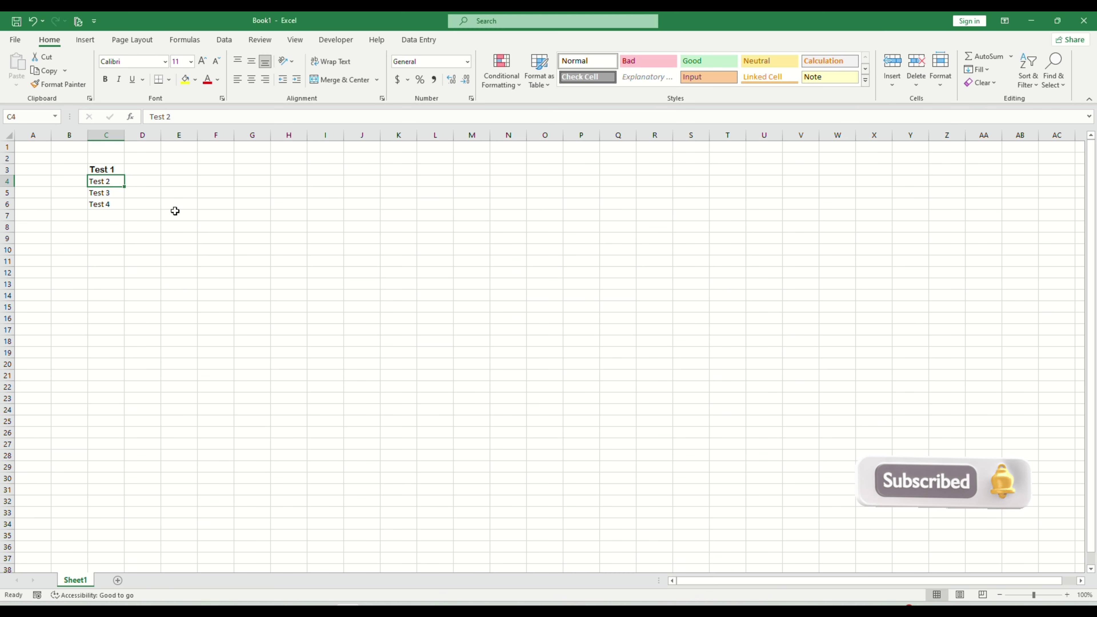
pyautogui.click(190, 61)
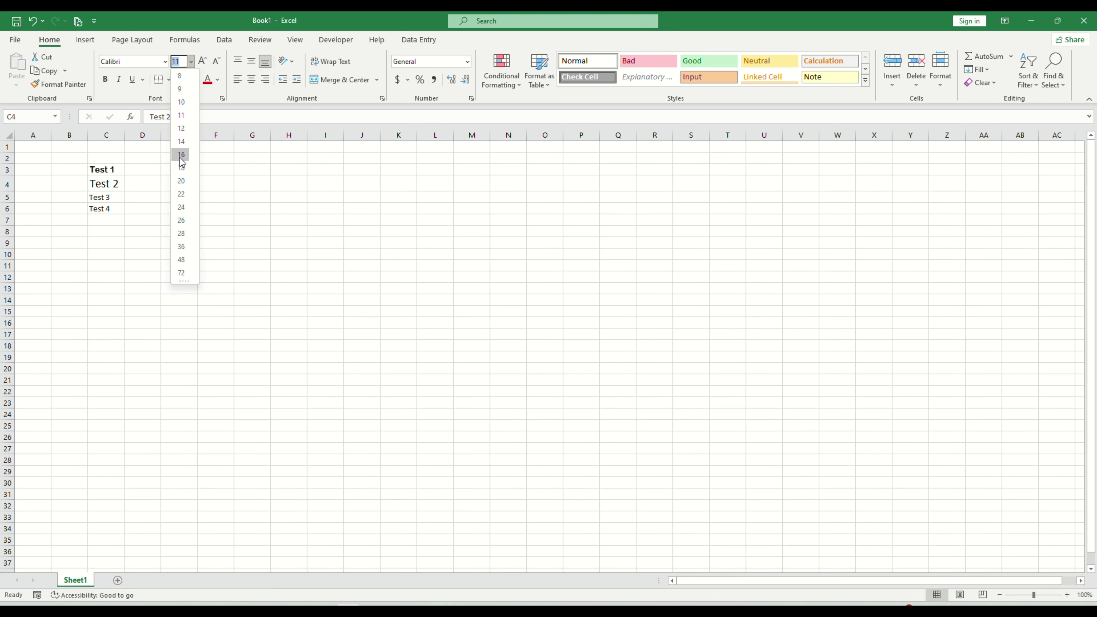
pyautogui.click(181, 181)
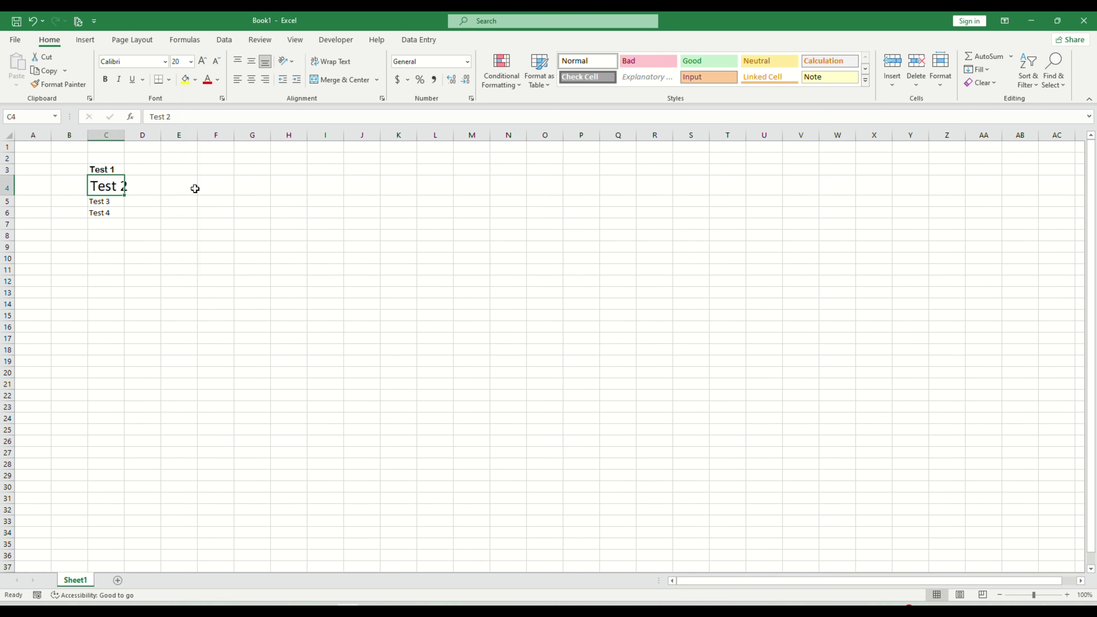
pyautogui.moveTo(124, 132); pyautogui.dragTo(132, 132)
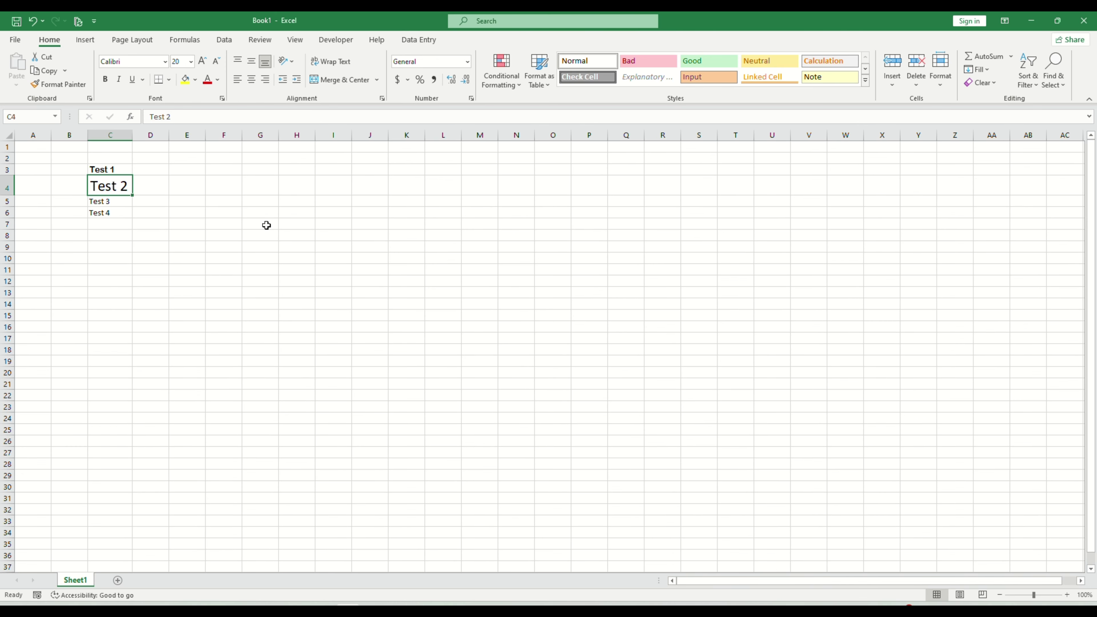
pyautogui.click(264, 225)
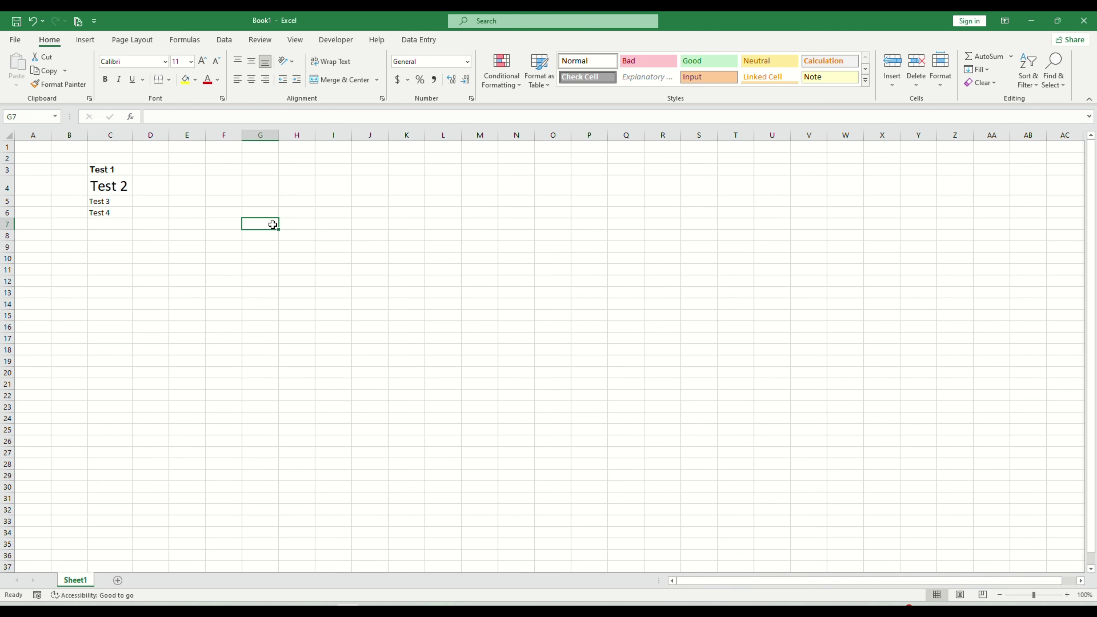
# Step: Color the "Test 3" cell's text red and fill the cell with yellow
pyautogui.click(111, 202)
pyautogui.click(208, 80)
pyautogui.click(186, 80)
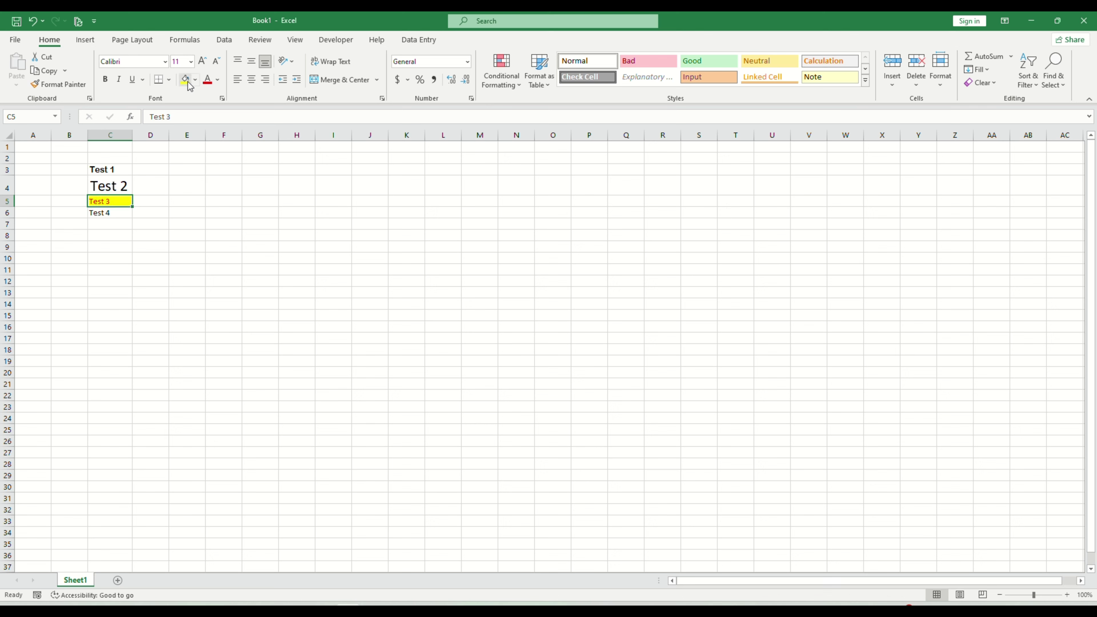
# Step: Change the "Test 3" cell's fill to the lightest theme orange and its font color to black
pyautogui.click(195, 80)
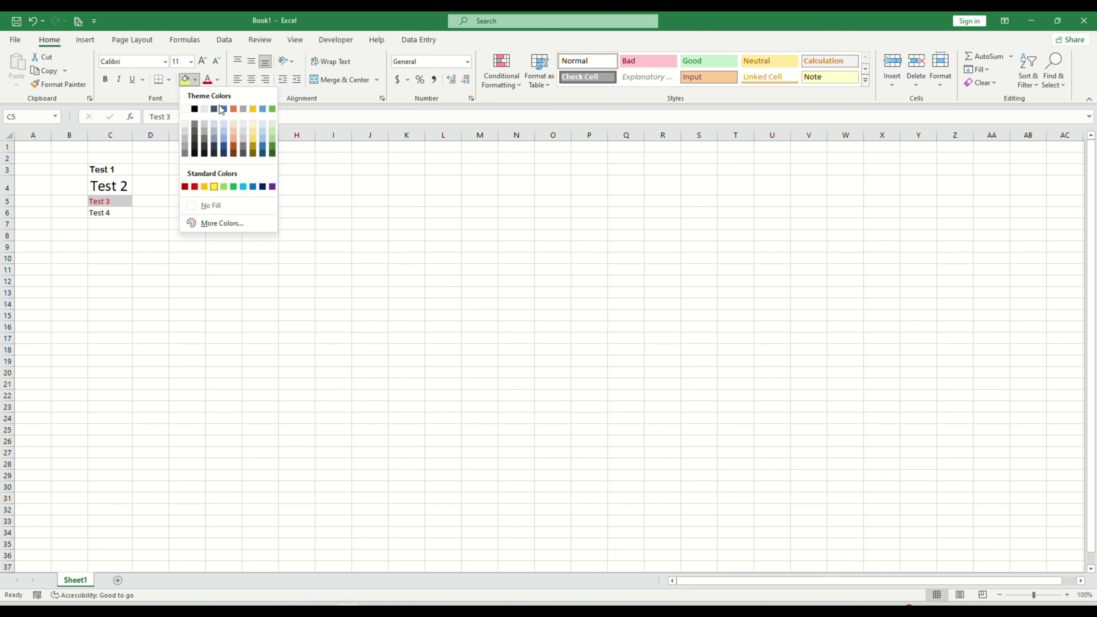
pyautogui.click(232, 121)
pyautogui.click(218, 79)
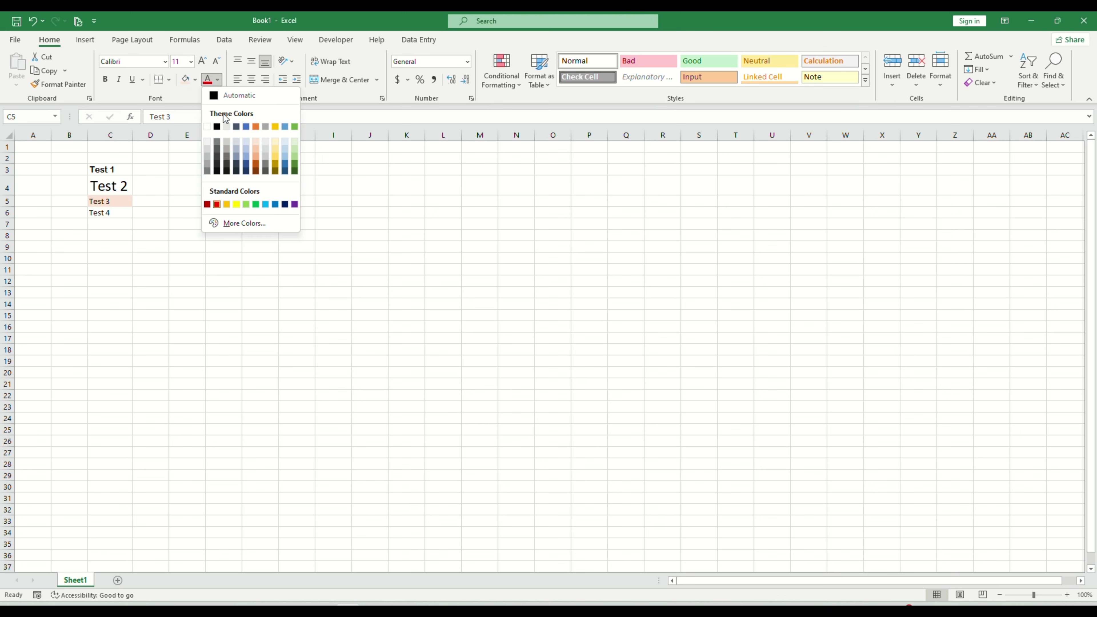
pyautogui.click(220, 130)
# Step: Format the text of the "Test 4" cell C6 as bold and italic
pyautogui.click(119, 213)
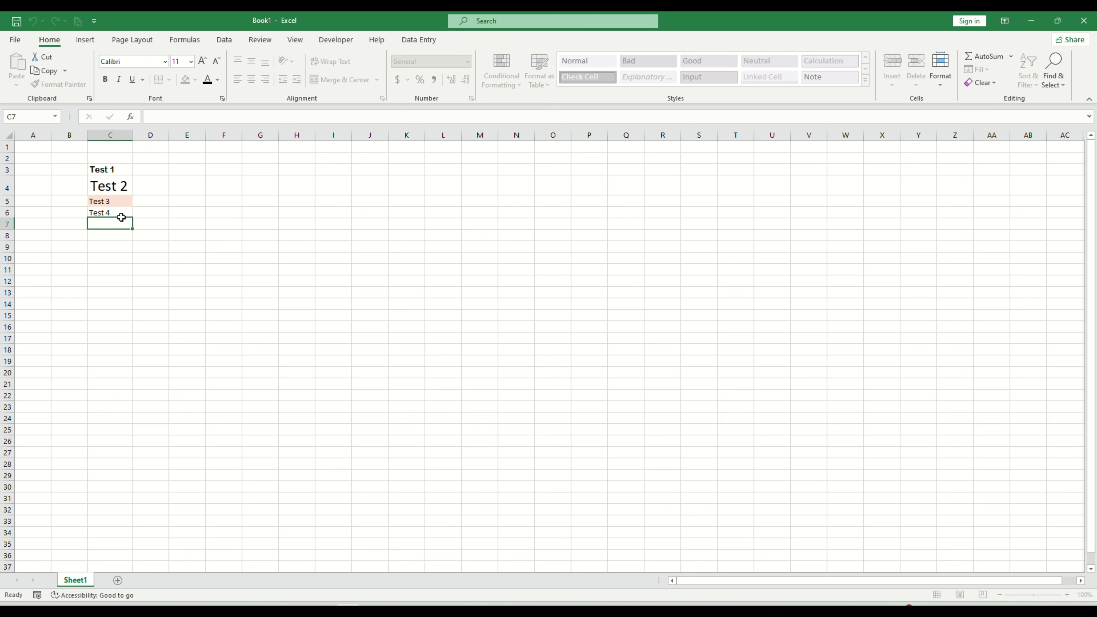
pyautogui.click(105, 80)
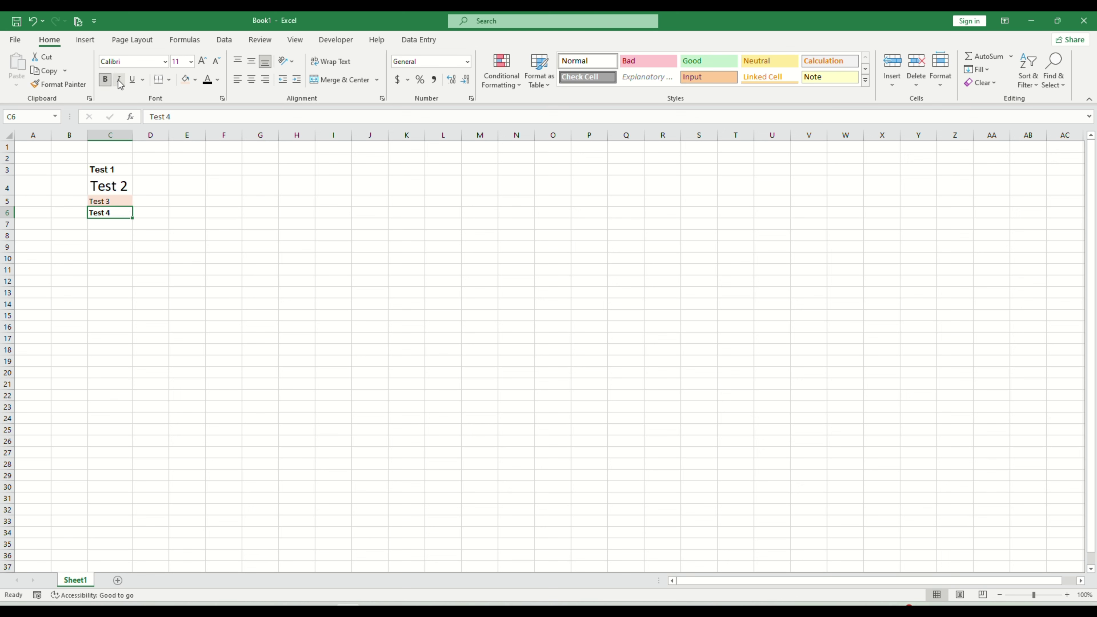
pyautogui.click(135, 84)
pyautogui.click(105, 79)
pyautogui.click(245, 255)
pyautogui.click(104, 211)
pyautogui.click(105, 79)
pyautogui.click(312, 250)
pyautogui.click(121, 214)
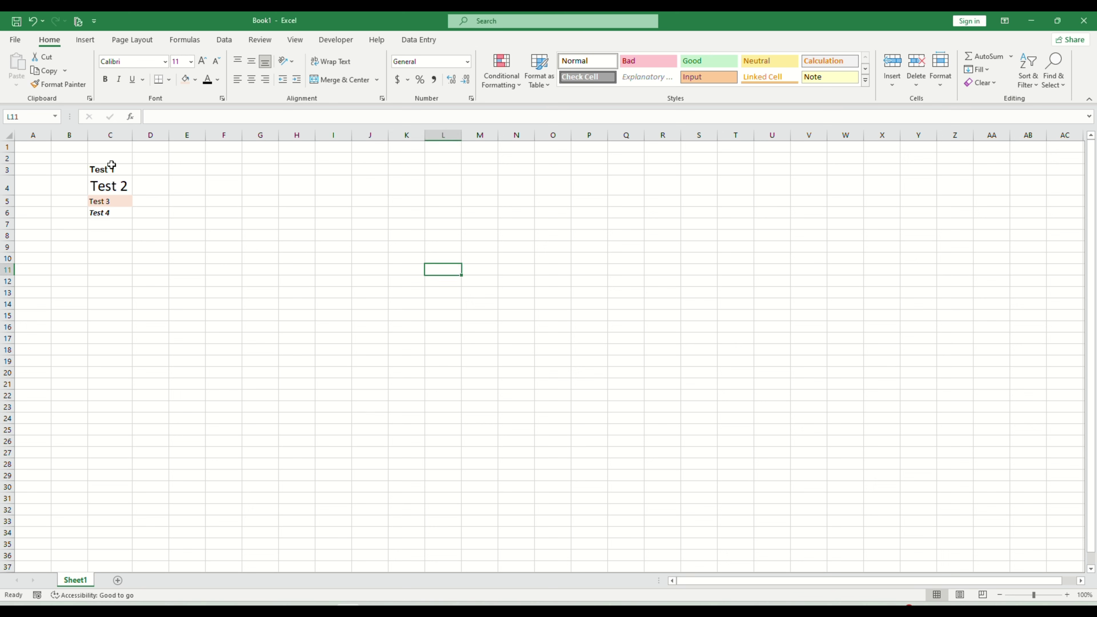
# Step: Apply All Borders to the "Test 1" to "Test 4" cells in C3:C6
pyautogui.moveTo(108, 168); pyautogui.dragTo(110, 215)
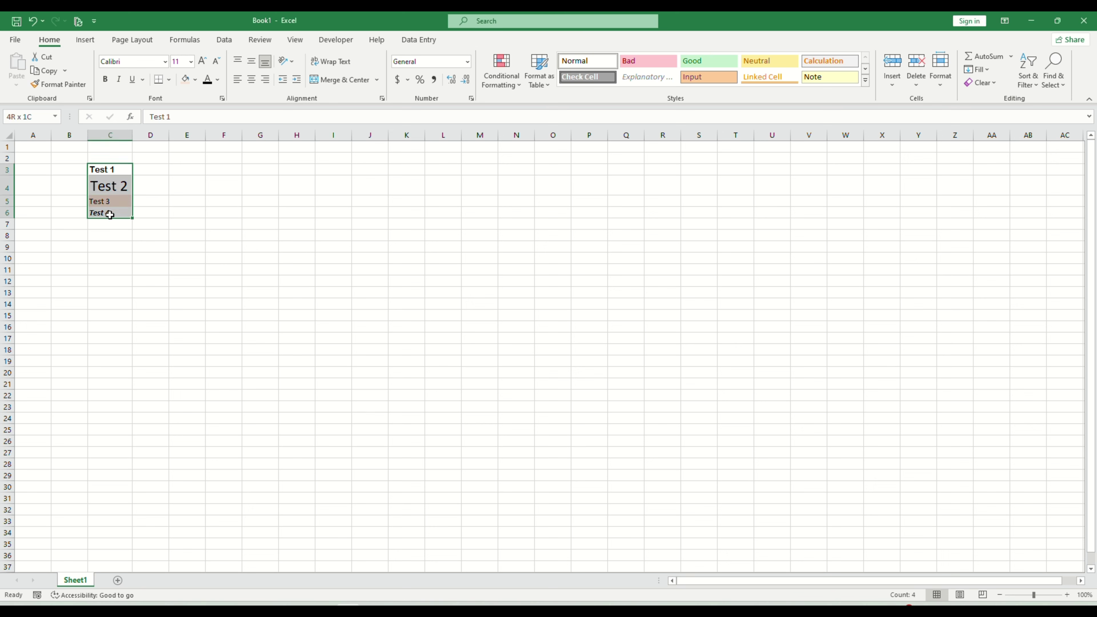
pyautogui.click(168, 80)
pyautogui.click(178, 194)
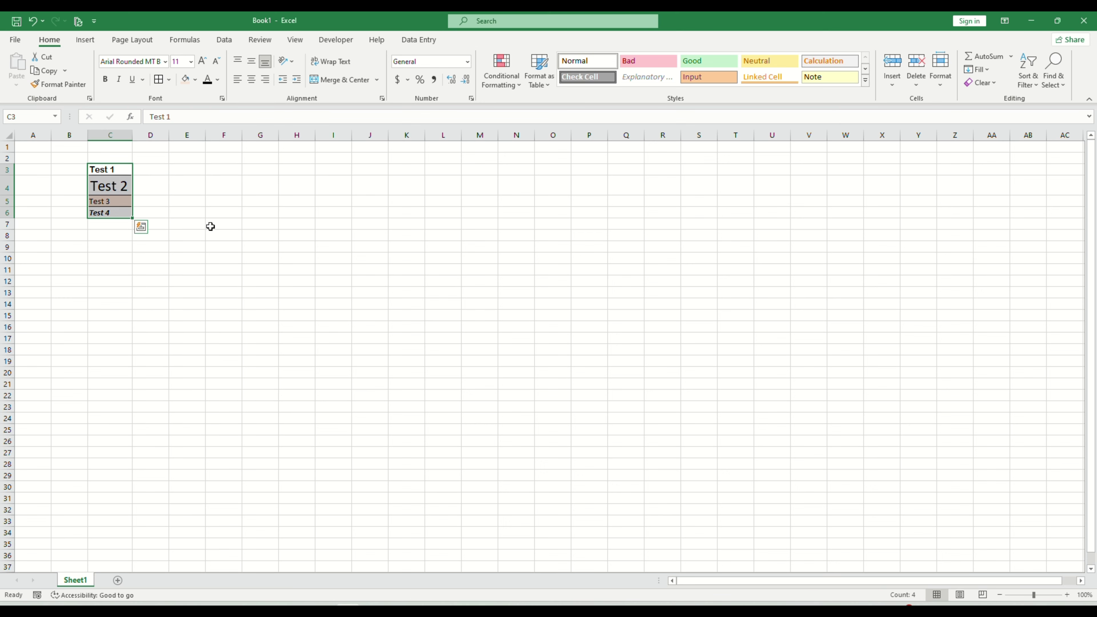
pyautogui.click(139, 247)
# Step: Remove the borders from cells C3:C6 with the No Border option
pyautogui.moveTo(114, 168); pyautogui.dragTo(115, 213)
pyautogui.click(173, 84)
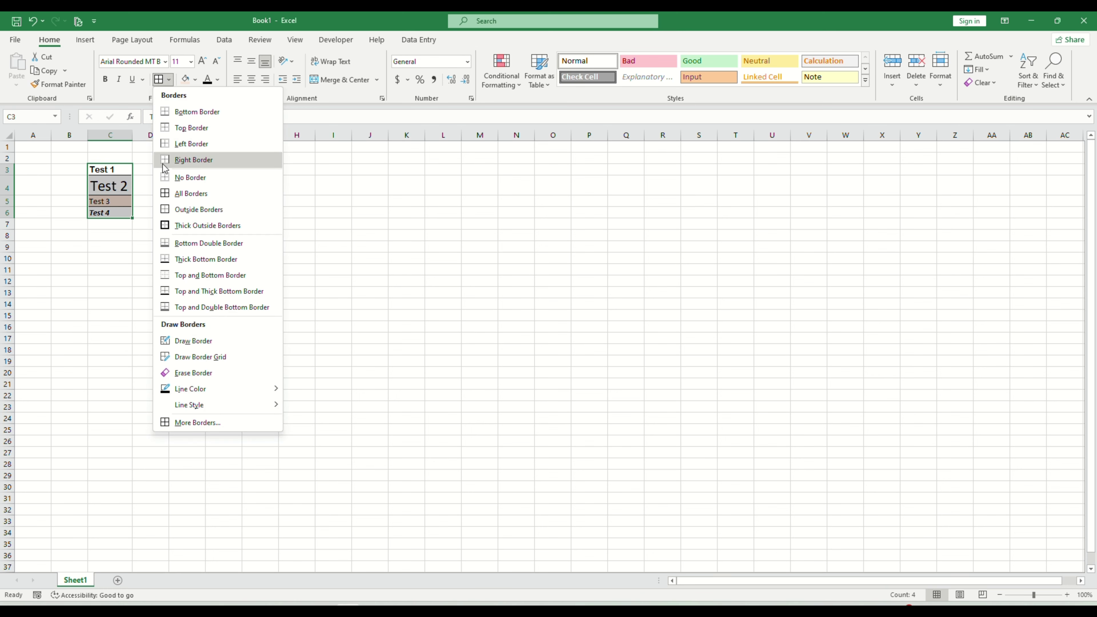
pyautogui.click(177, 177)
pyautogui.click(178, 214)
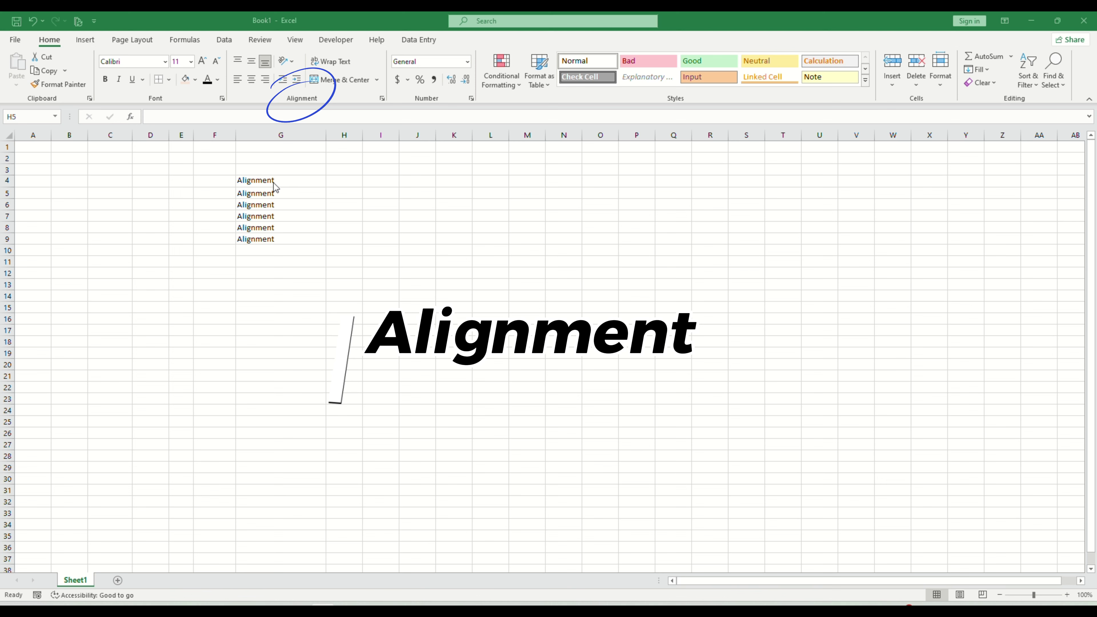
# Step: Rotate the text in cell G5 up and center it horizontally in a narrower column G
pyautogui.click(283, 179)
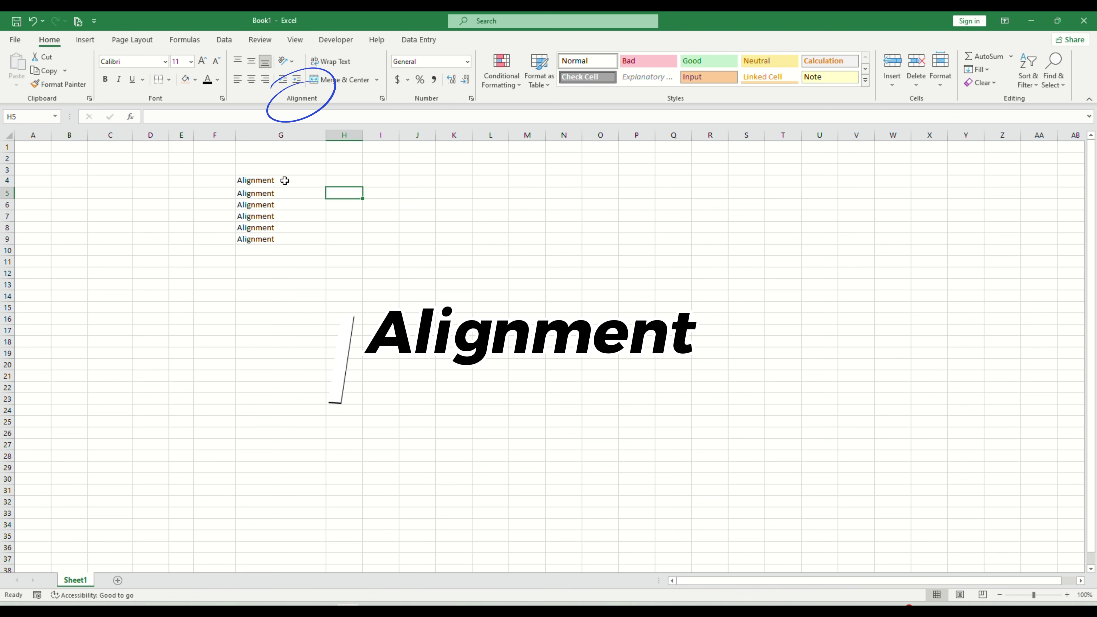
pyautogui.click(285, 180)
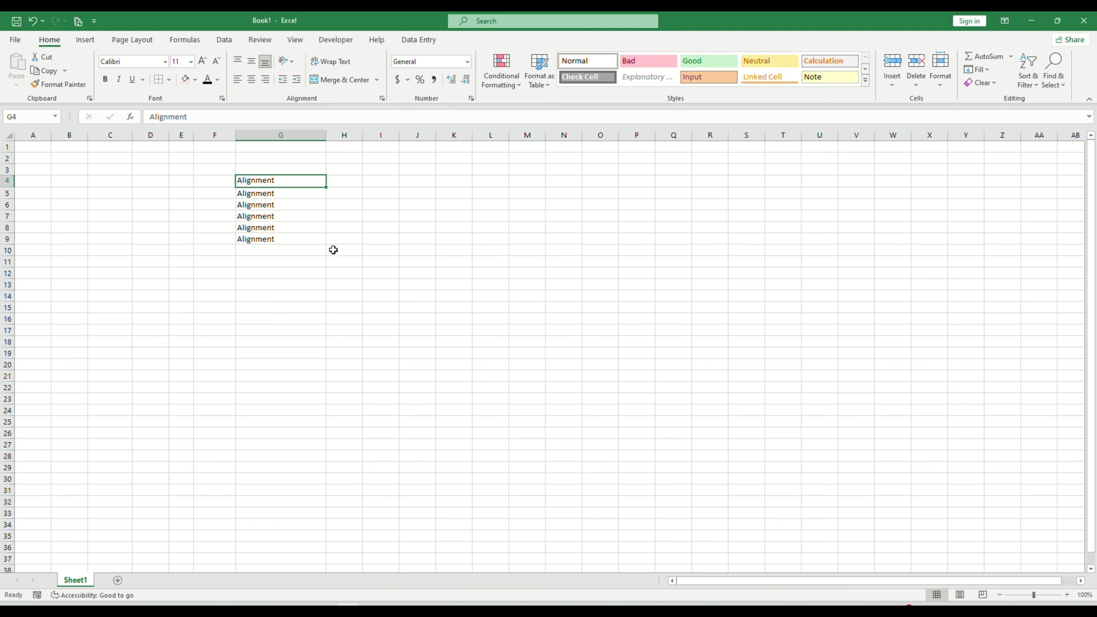
pyautogui.click(298, 194)
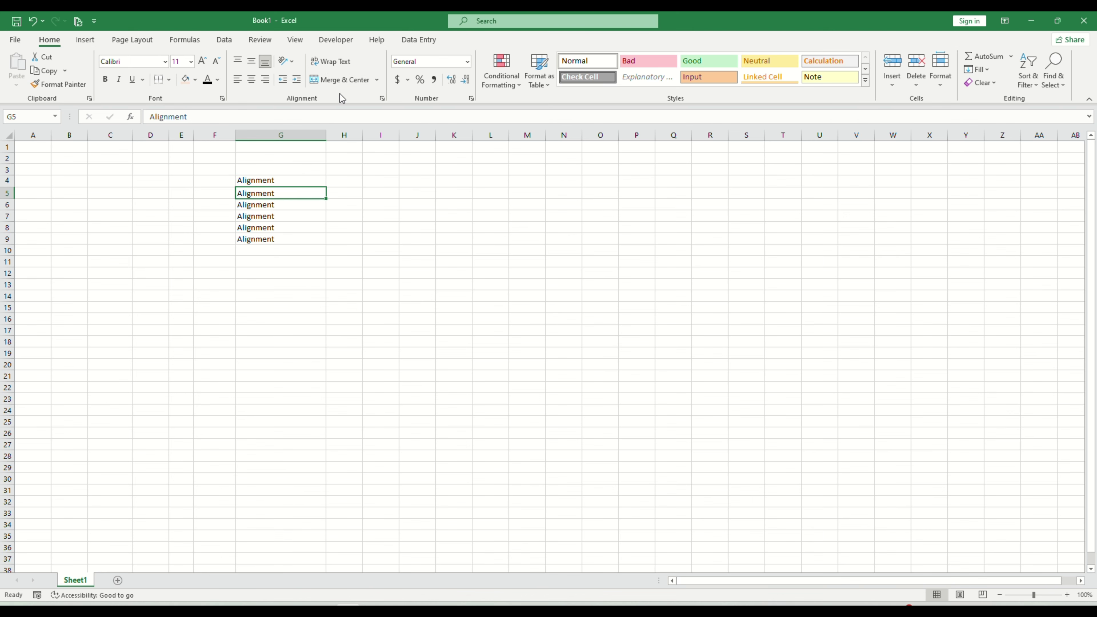
pyautogui.click(286, 61)
pyautogui.click(320, 125)
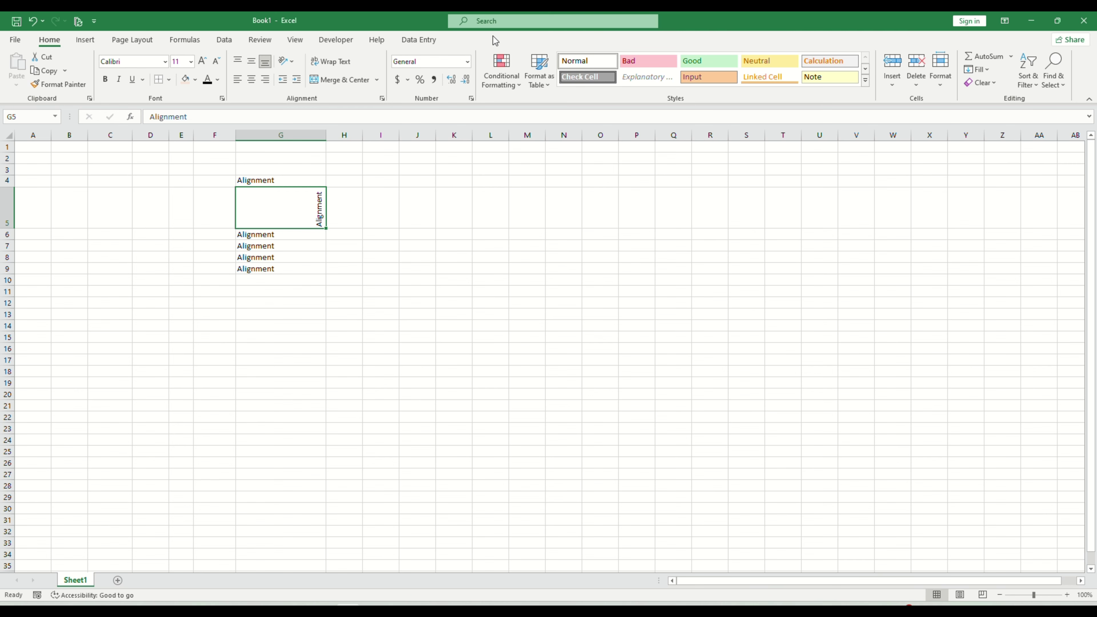
pyautogui.moveTo(326, 135); pyautogui.dragTo(293, 140)
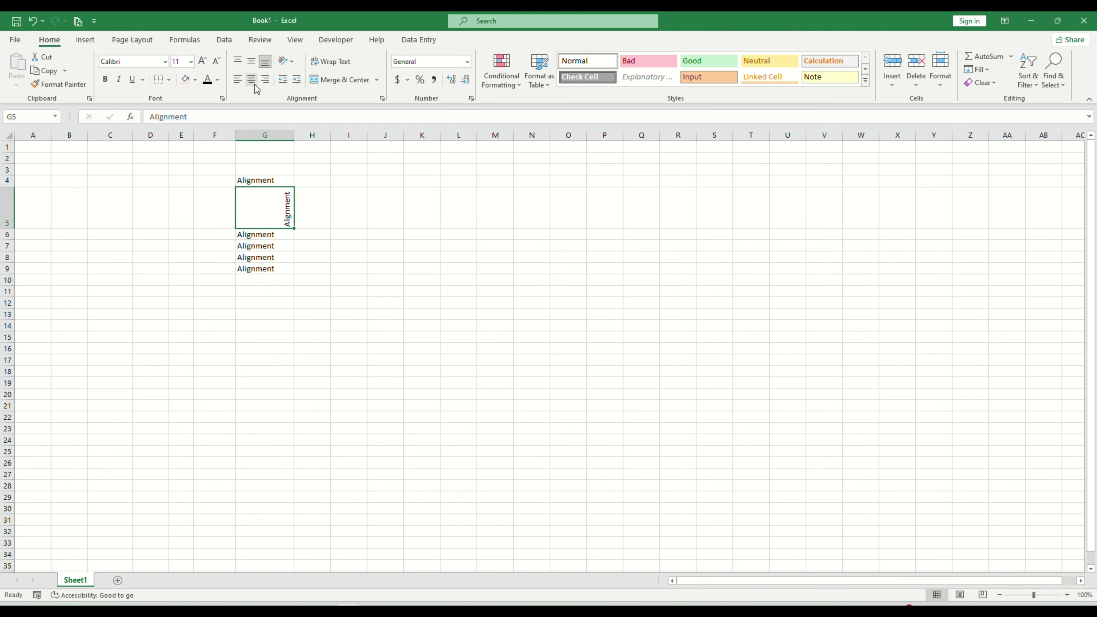
pyautogui.click(422, 169)
# Step: Try the Angle Clockwise and Vertical Text orientations on cell G6, and return its text to horizontal
pyautogui.click(254, 236)
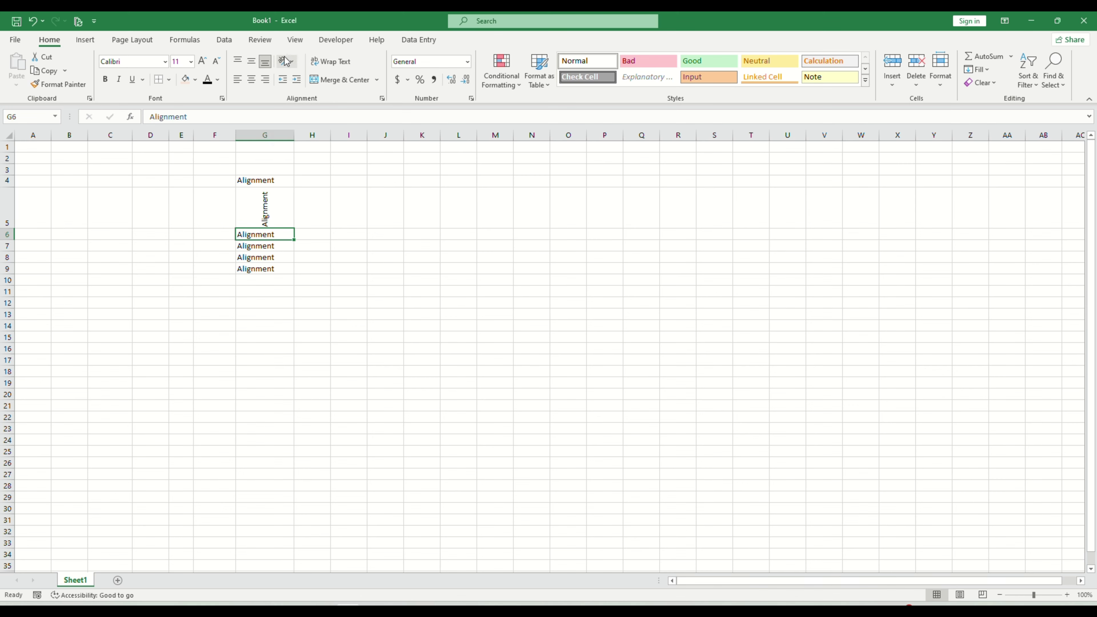
pyautogui.click(289, 61)
pyautogui.click(324, 93)
pyautogui.click(289, 62)
pyautogui.click(317, 109)
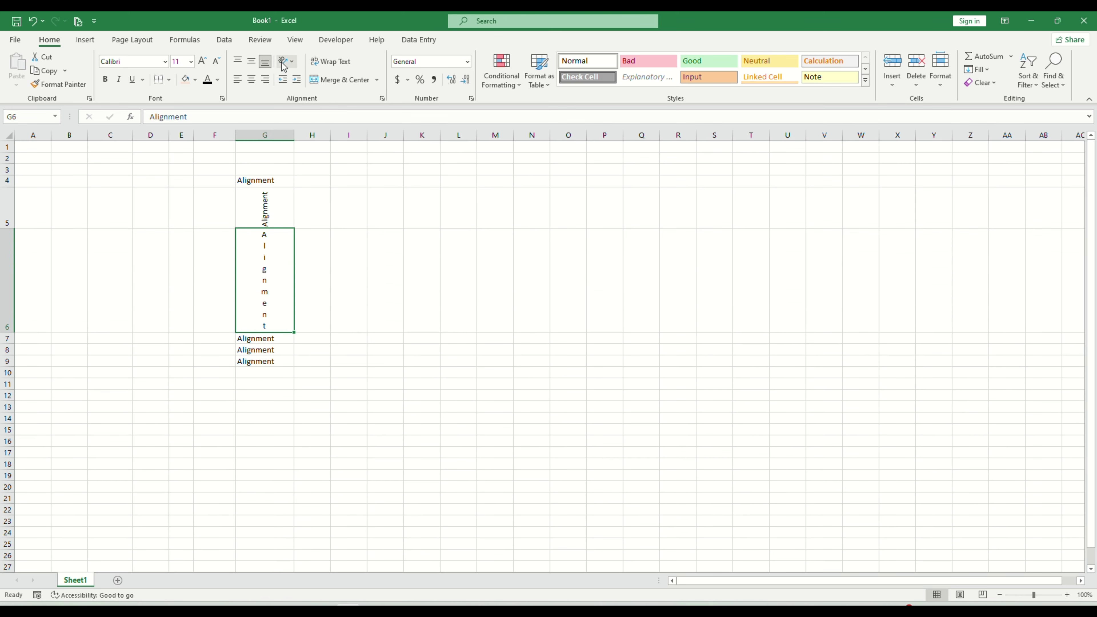
pyautogui.click(288, 61)
pyautogui.click(325, 115)
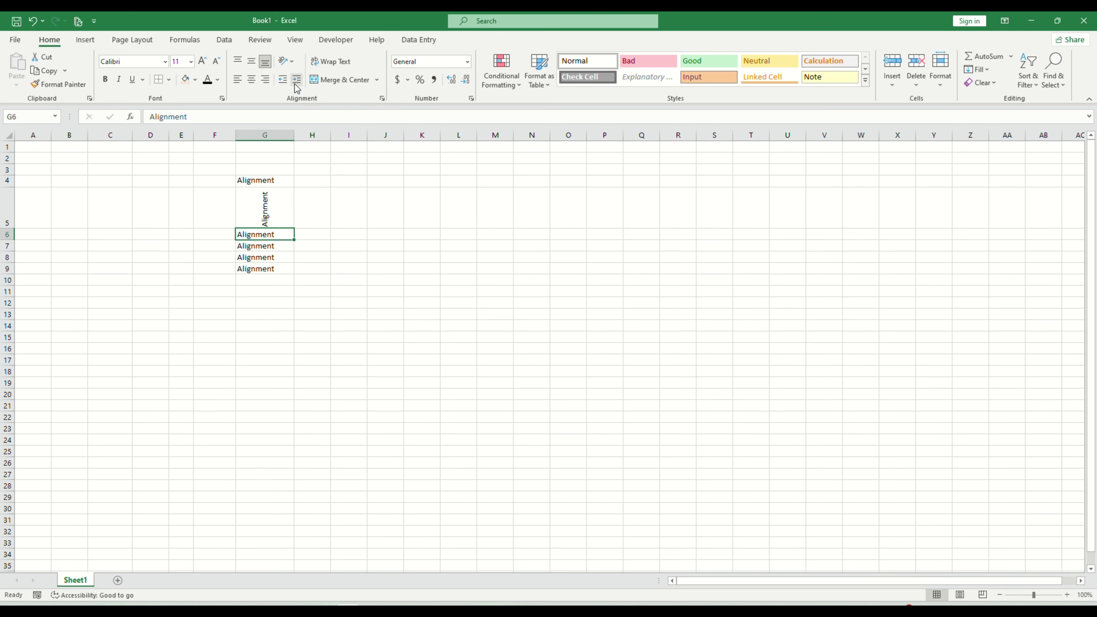
# Step: Apply the Rotate Text Down orientation to the text in cell G6
pyautogui.click(288, 61)
pyautogui.click(314, 141)
pyautogui.click(289, 61)
pyautogui.click(314, 141)
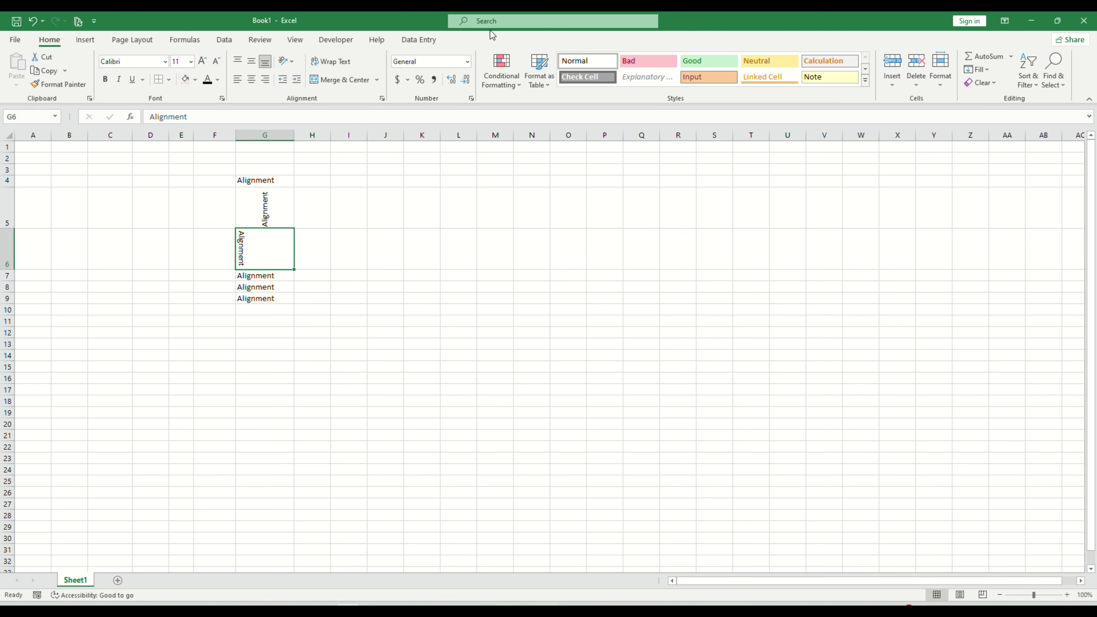
# Step: Wrap and center the text in cell G7, narrowing column G so the word breaks onto two lines
pyautogui.moveTo(270, 276); pyautogui.dragTo(309, 276)
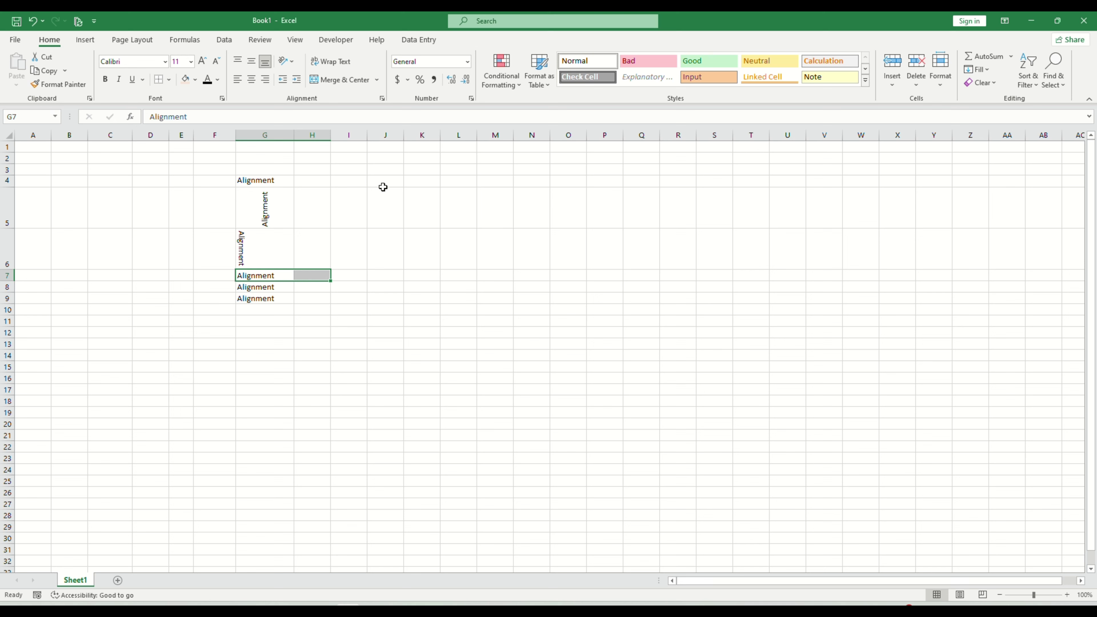
pyautogui.click(271, 276)
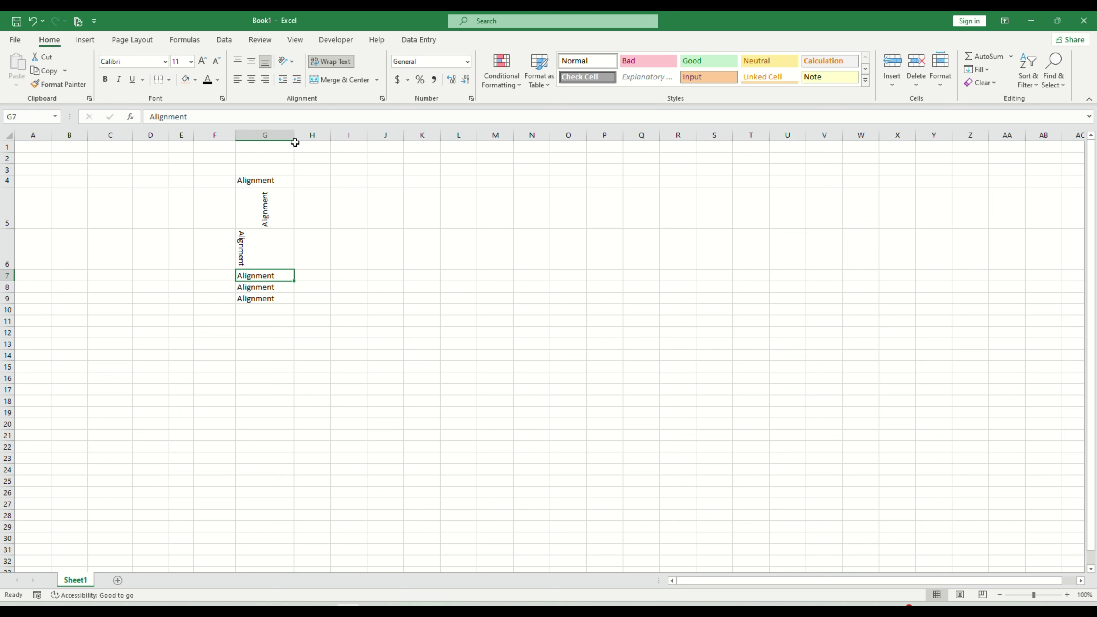
pyautogui.moveTo(295, 135); pyautogui.dragTo(262, 136)
pyautogui.click(336, 80)
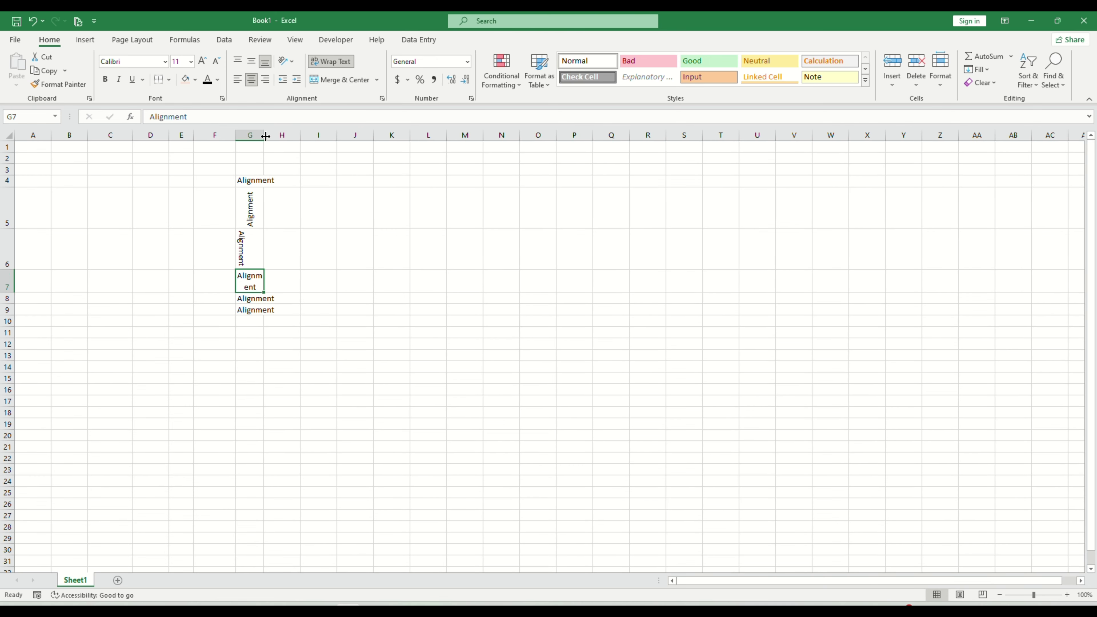
pyautogui.click(484, 37)
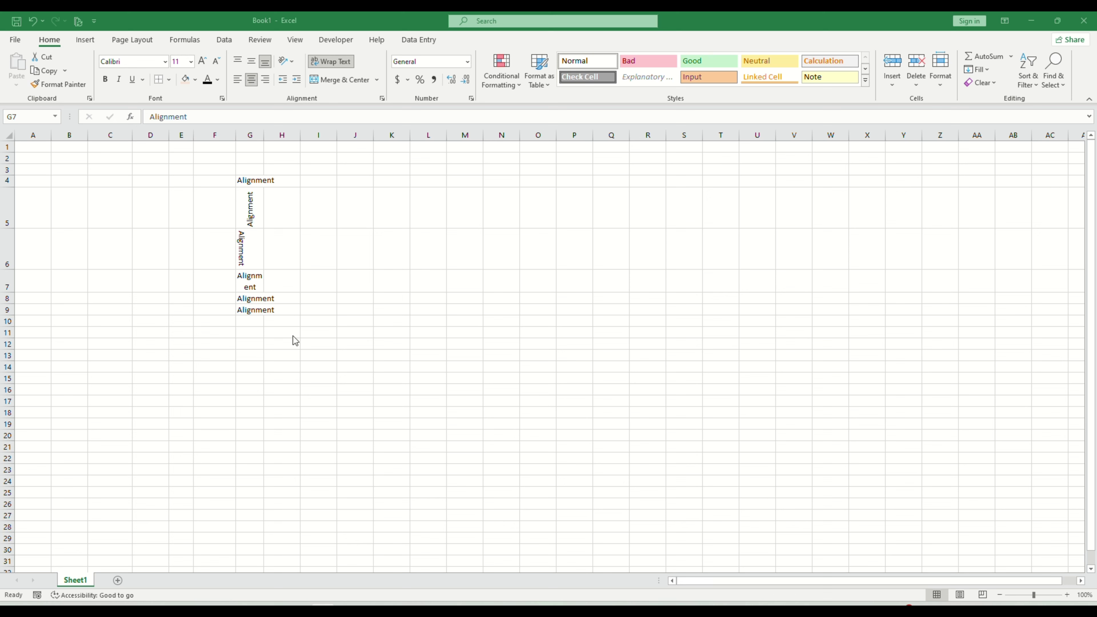
# Step: Merge and center the "Alignment" text across cells G8:I8
pyautogui.moveTo(259, 299); pyautogui.dragTo(307, 300)
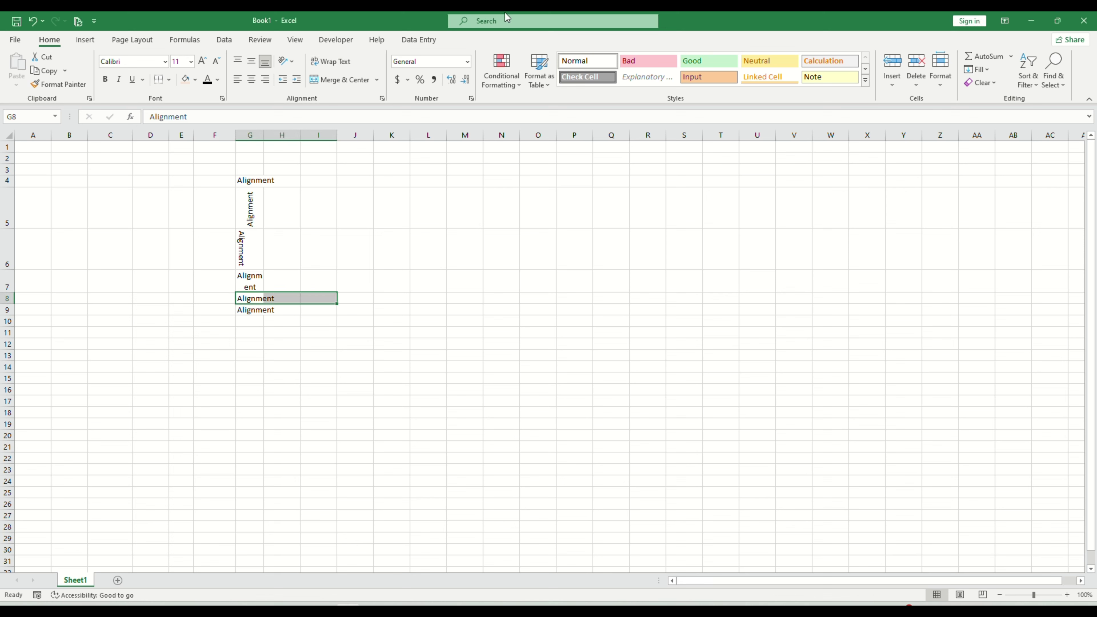
pyautogui.click(340, 79)
pyautogui.click(465, 413)
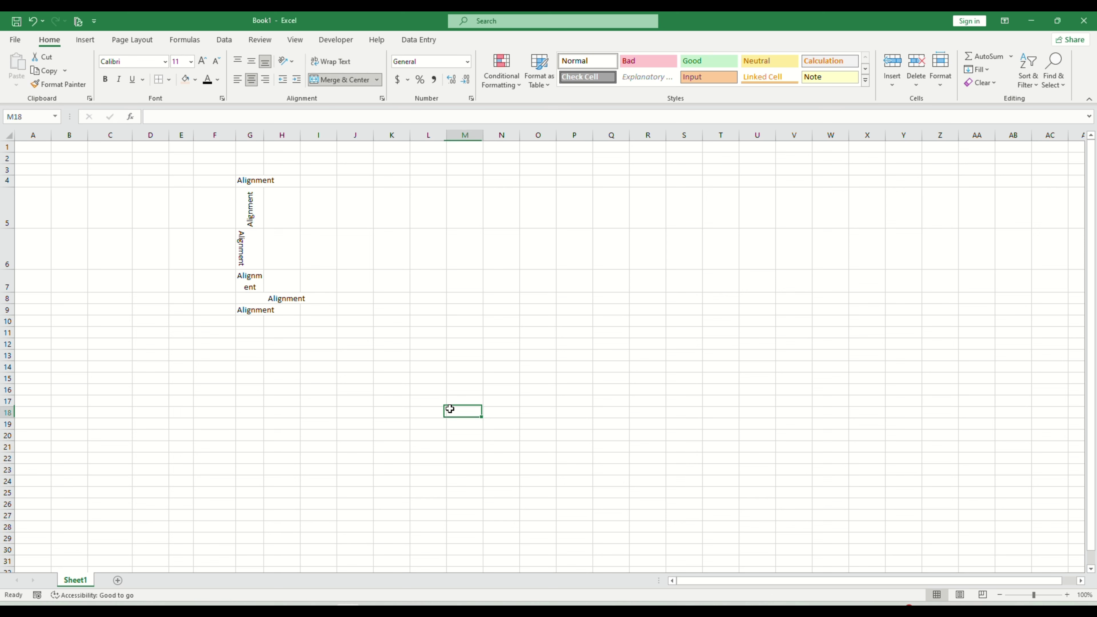
# Step: Increase the indent of the text in the merged cell G8:I8 by one level
pyautogui.click(302, 302)
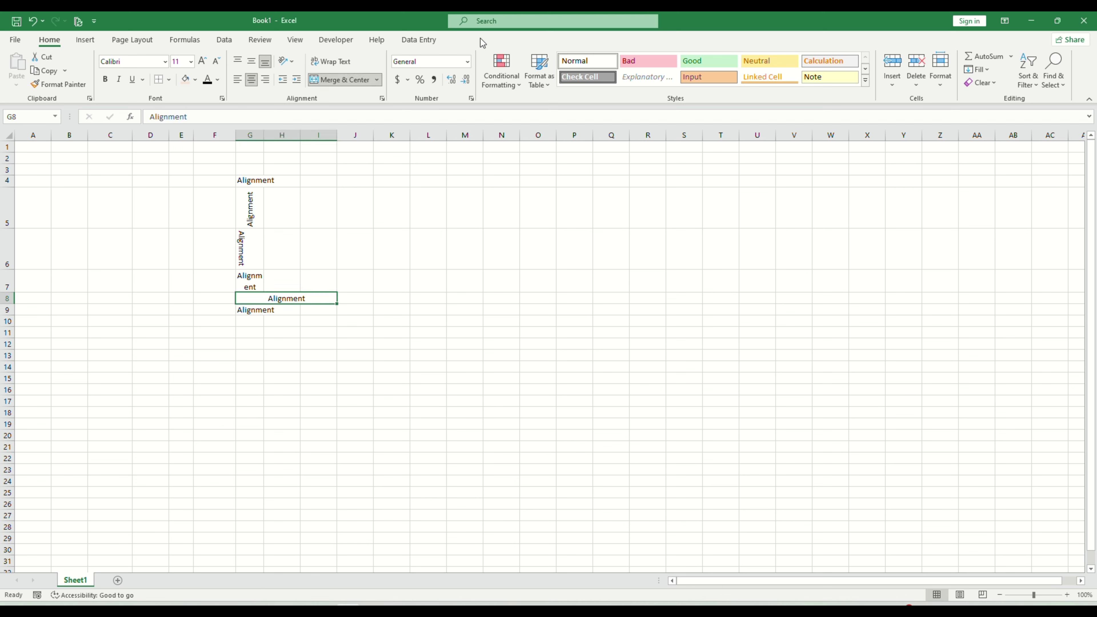
pyautogui.click(297, 80)
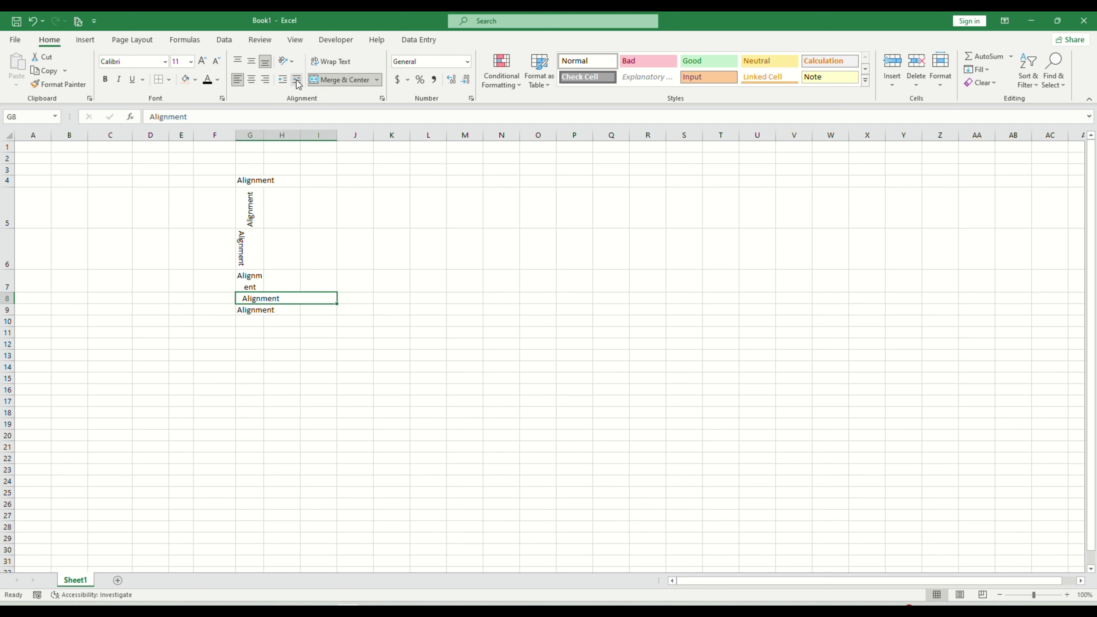
# Step: Increase and decrease the indent of the "Alignment" text in merged cell G8:I8 several times, finishing with indent increases
pyautogui.click(297, 80)
pyautogui.click(297, 80)
pyautogui.click(297, 80)
pyautogui.click(296, 80)
pyautogui.click(283, 80)
pyautogui.click(283, 80)
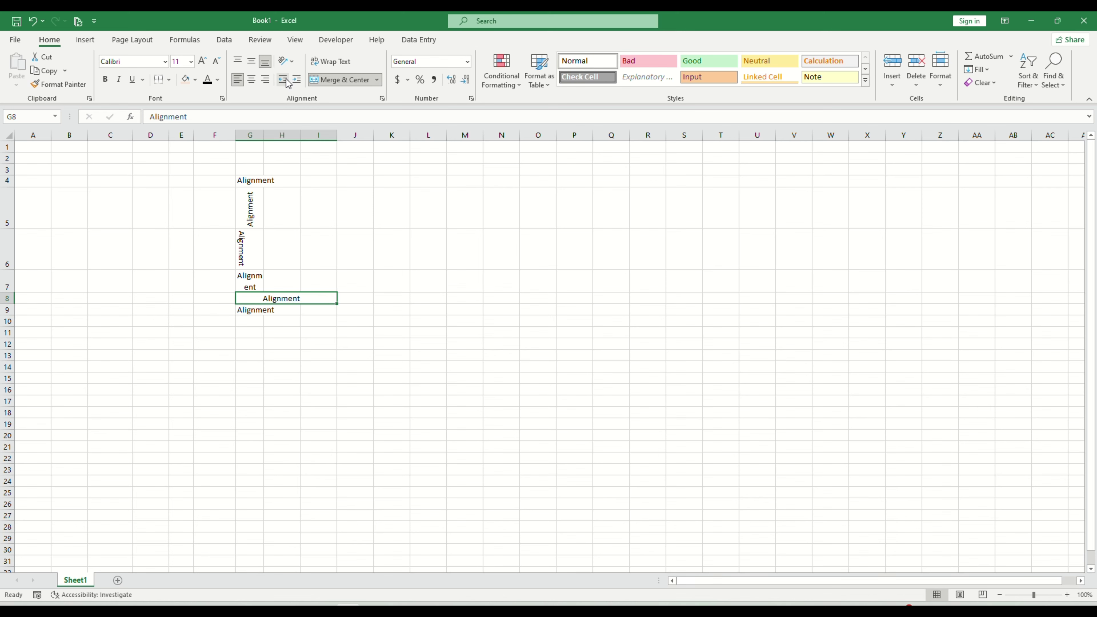
pyautogui.click(284, 80)
pyautogui.click(284, 80)
pyautogui.click(297, 80)
pyautogui.click(297, 80)
pyautogui.click(297, 80)
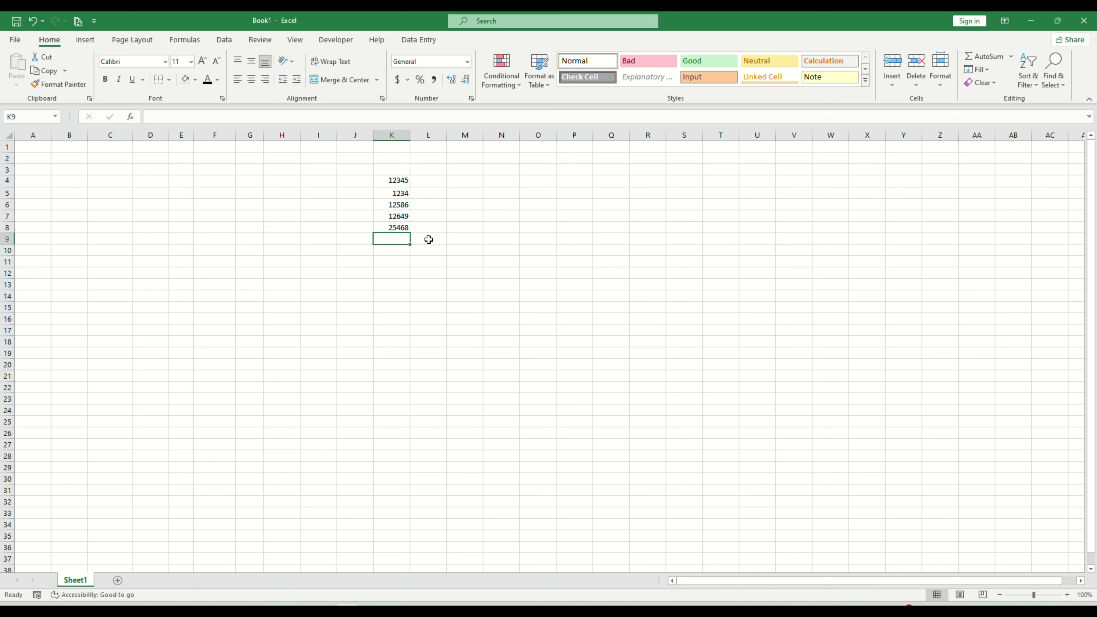
# Step: Apply the comma number style to the value in cell K4 and remove its decimal places
pyautogui.click(393, 182)
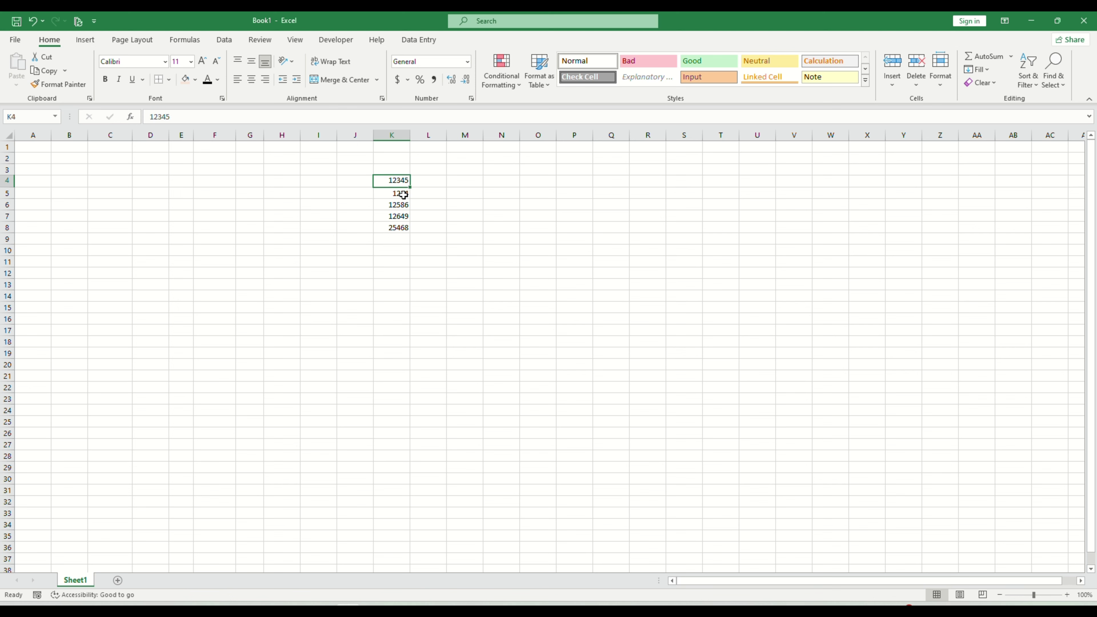
pyautogui.click(435, 80)
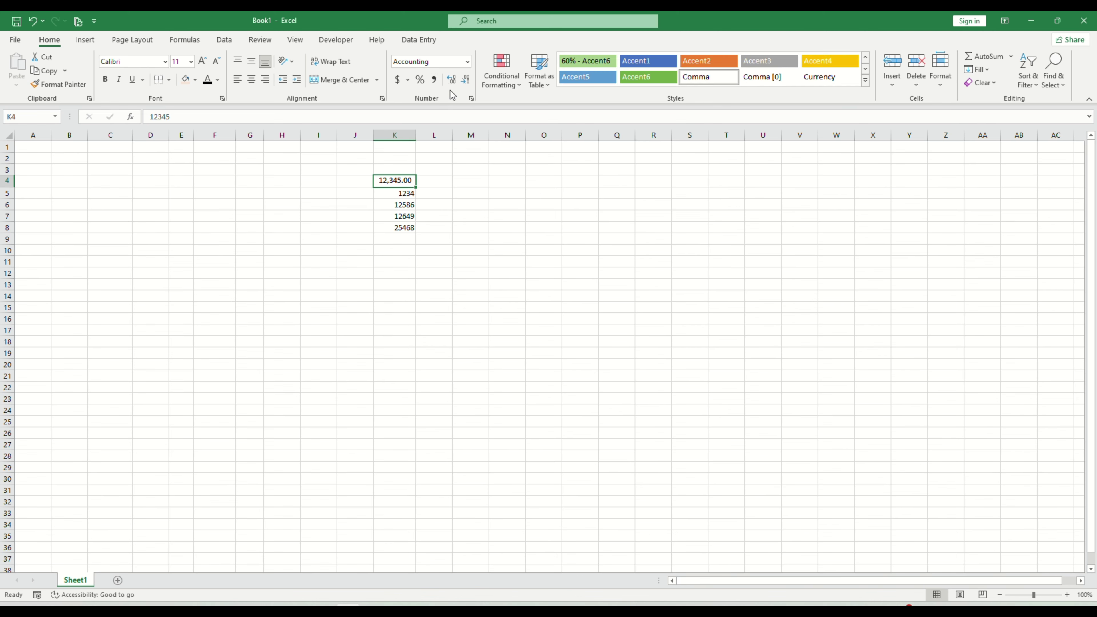
pyautogui.click(466, 80)
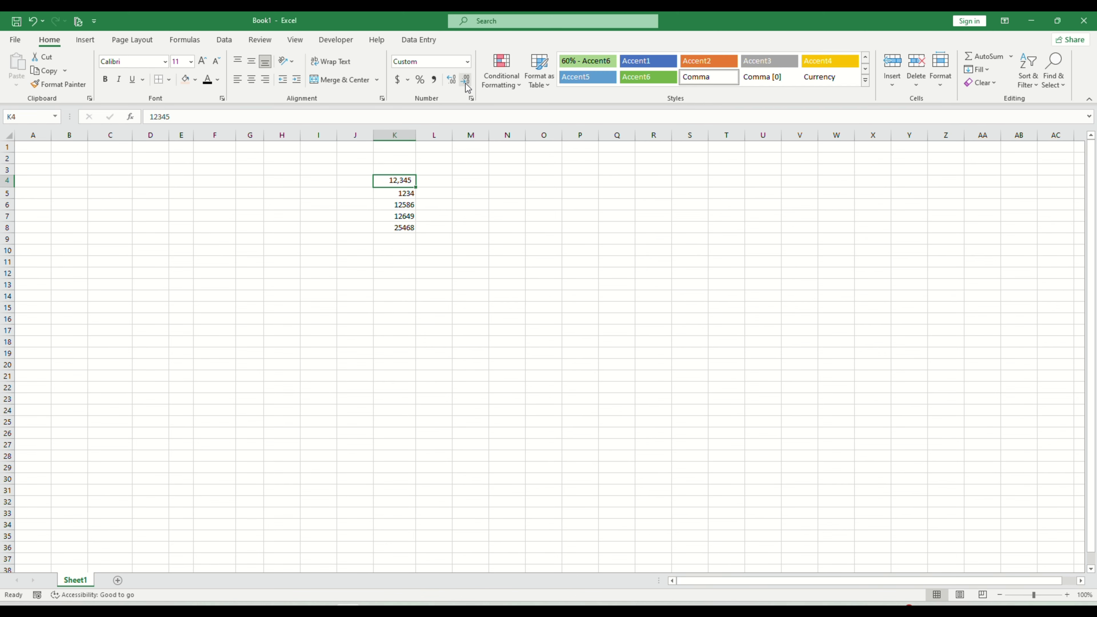
# Step: Apply the Time number format to the value in cell K5
pyautogui.click(407, 193)
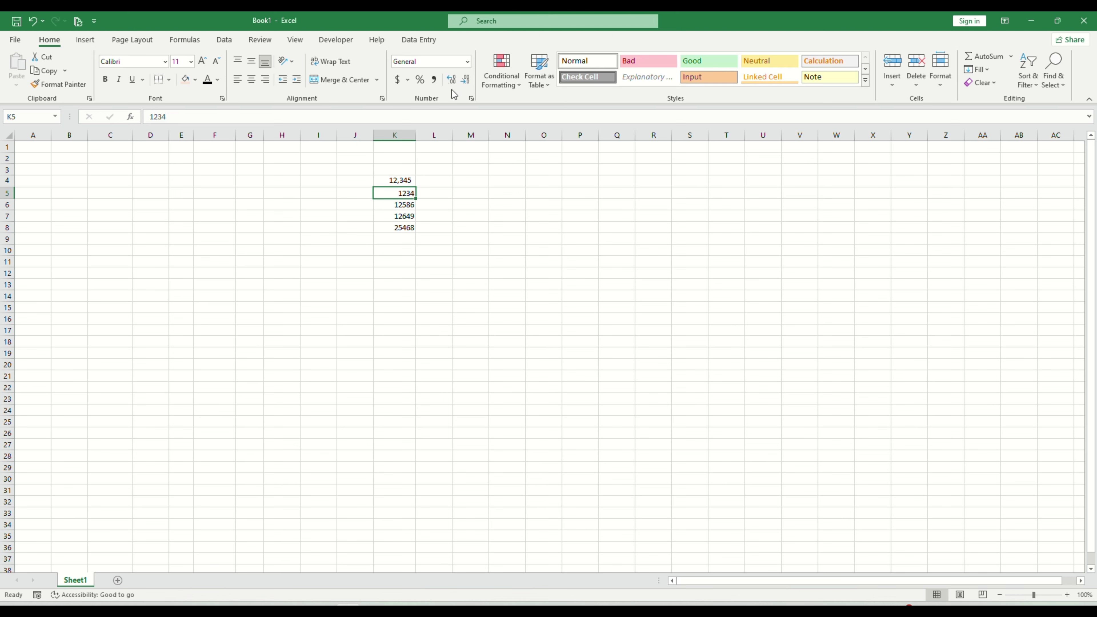
pyautogui.click(468, 63)
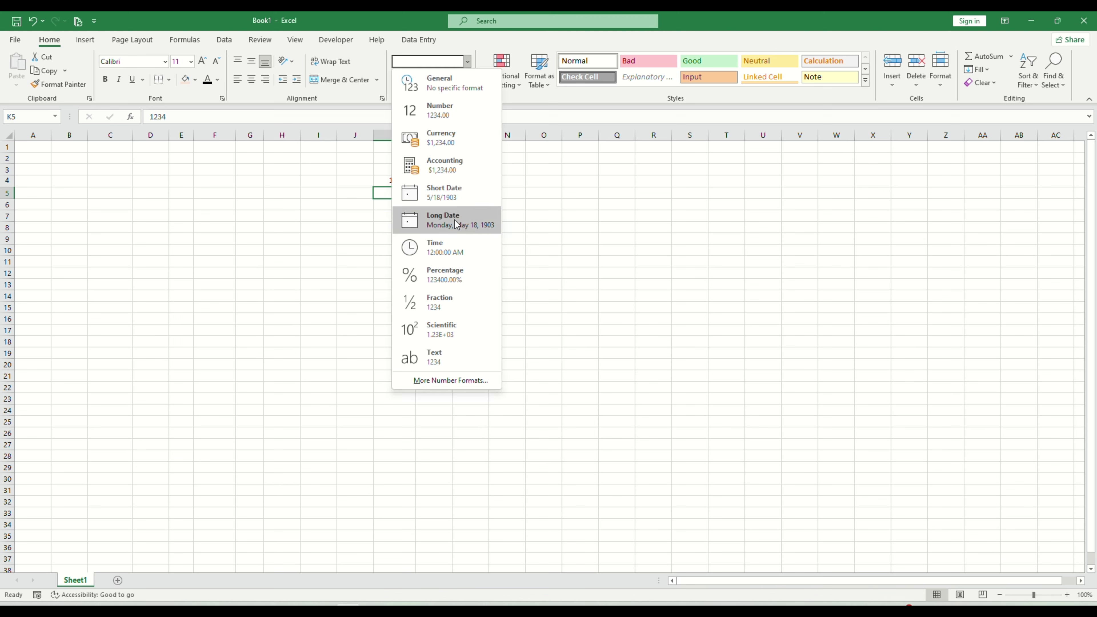
pyautogui.click(449, 253)
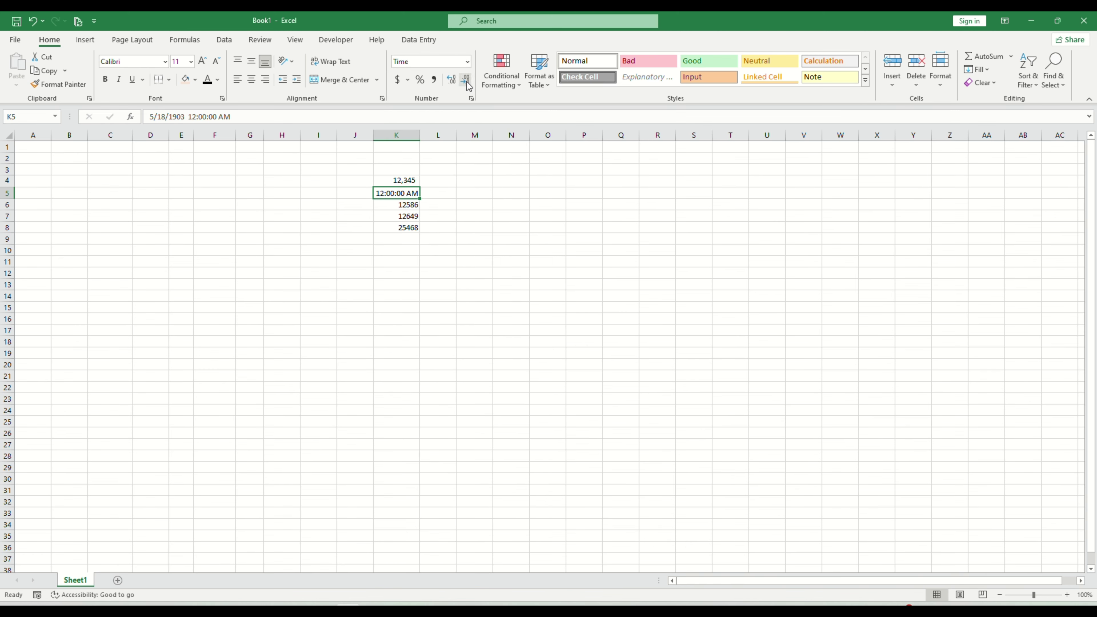
# Step: Apply the percent style to cell K6 and change its value to 100%
pyautogui.click(414, 204)
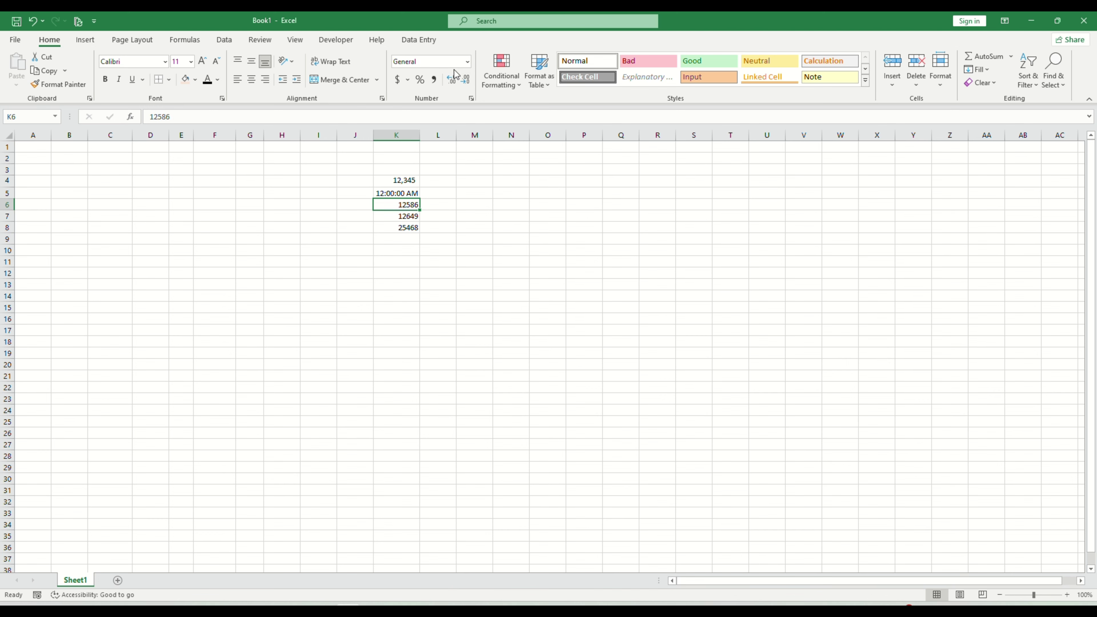
pyautogui.click(419, 80)
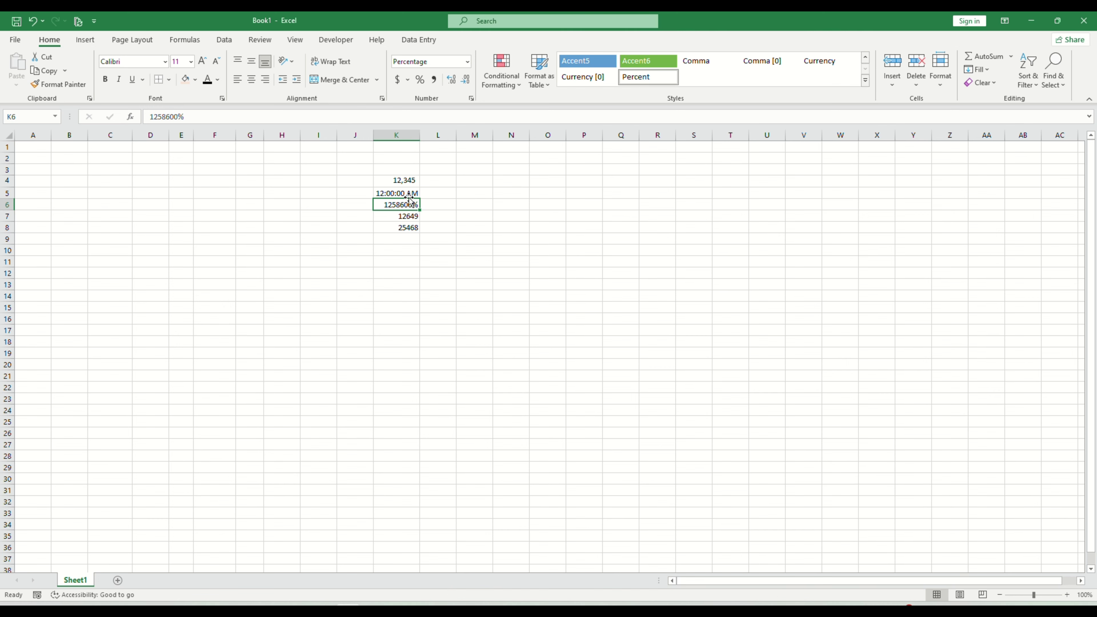
pyautogui.write('100')
pyautogui.press('Return')
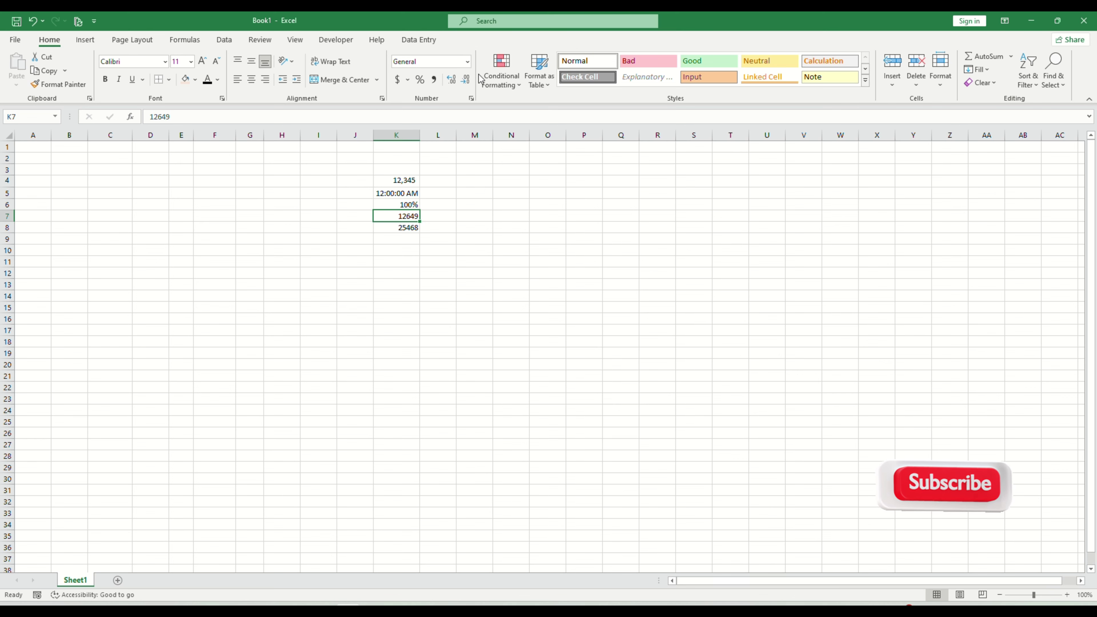
# Step: Apply the Currency number format to the value in cell K7
pyautogui.click(467, 62)
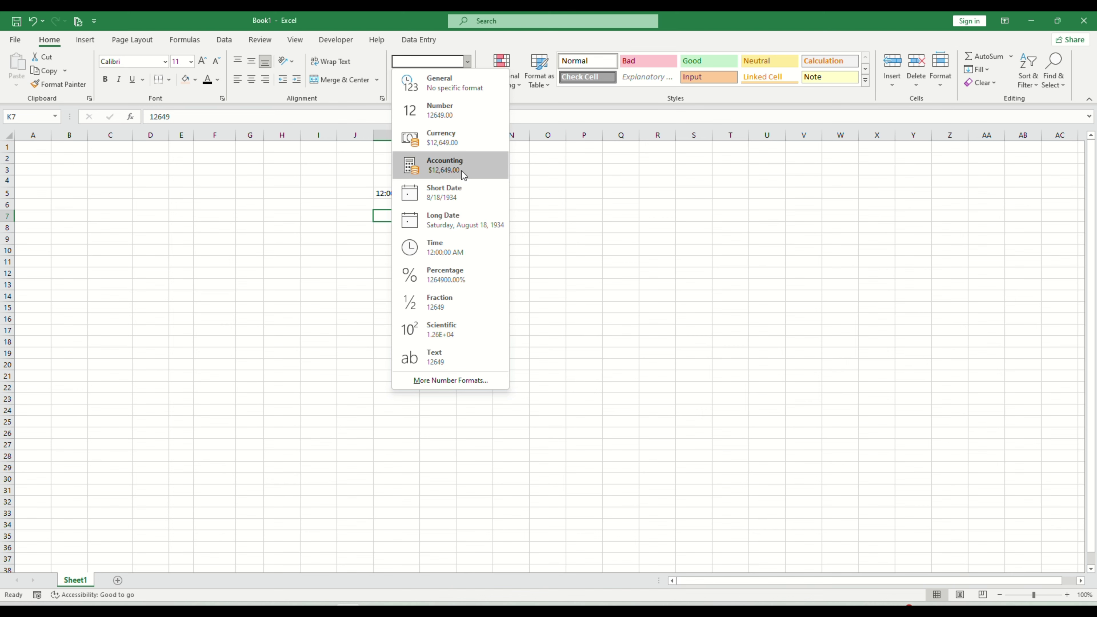
pyautogui.click(461, 143)
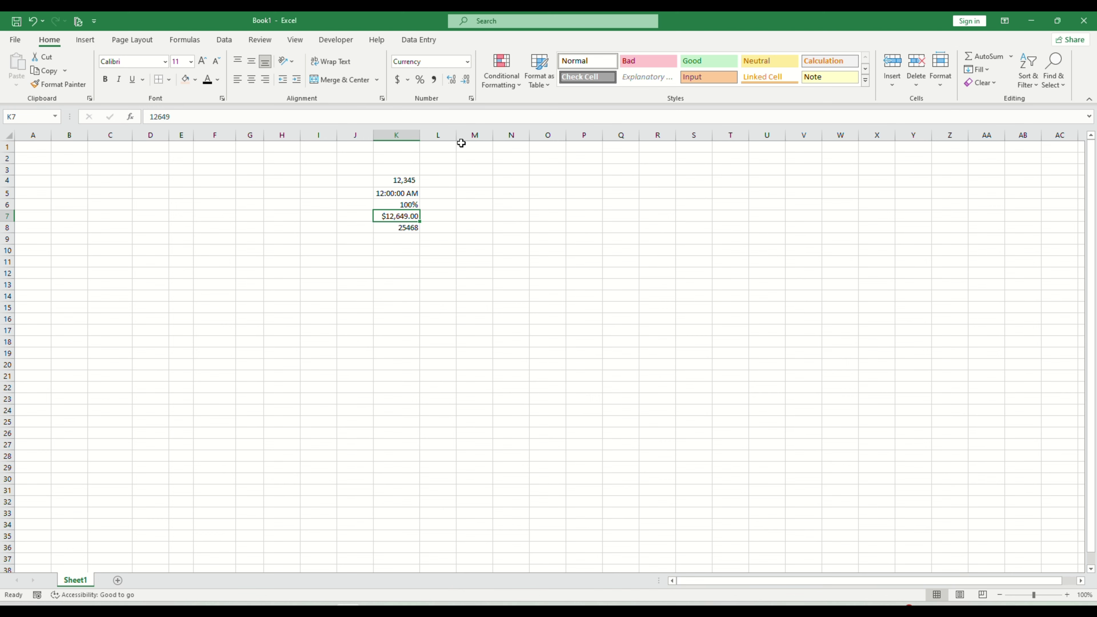
# Step: Format the value in cell K8 as Short Date and switch it to the Long Date format
pyautogui.click(400, 226)
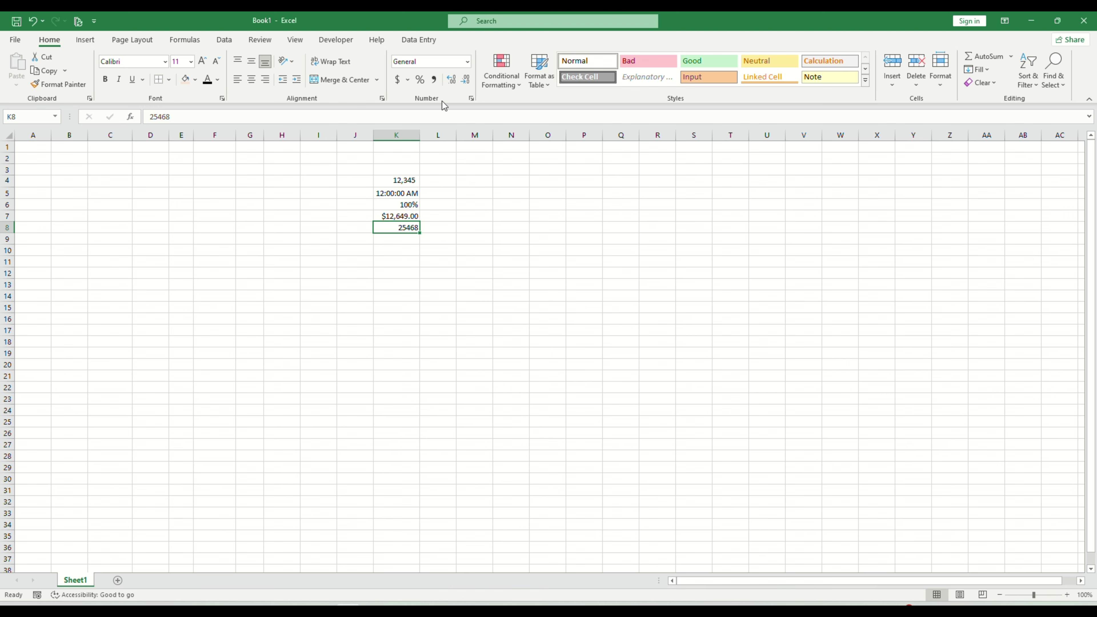
pyautogui.click(467, 61)
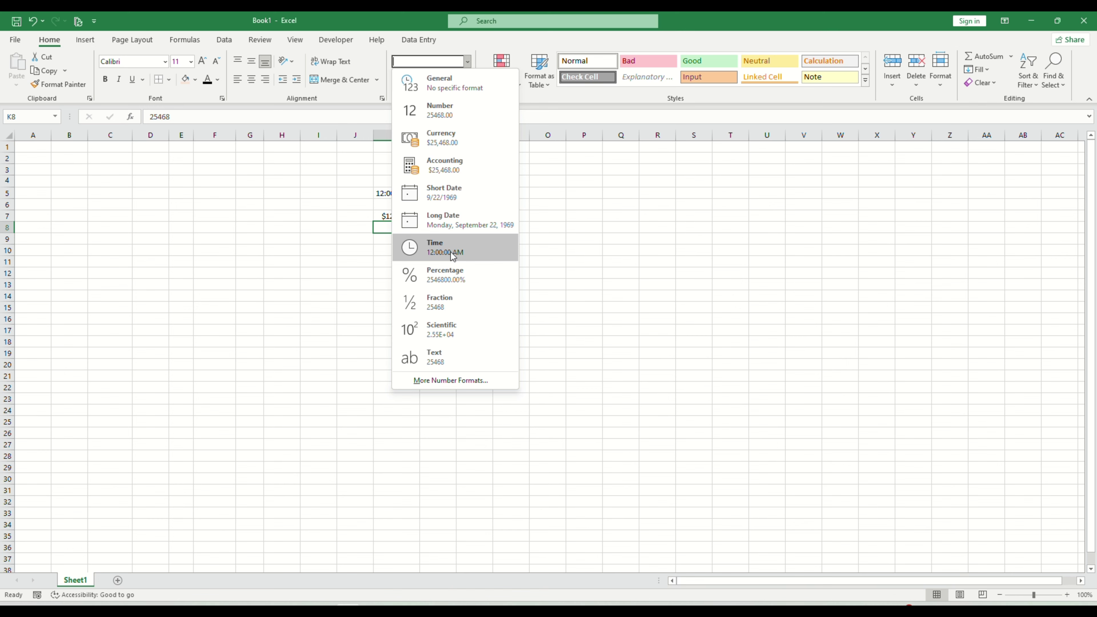
pyautogui.click(452, 201)
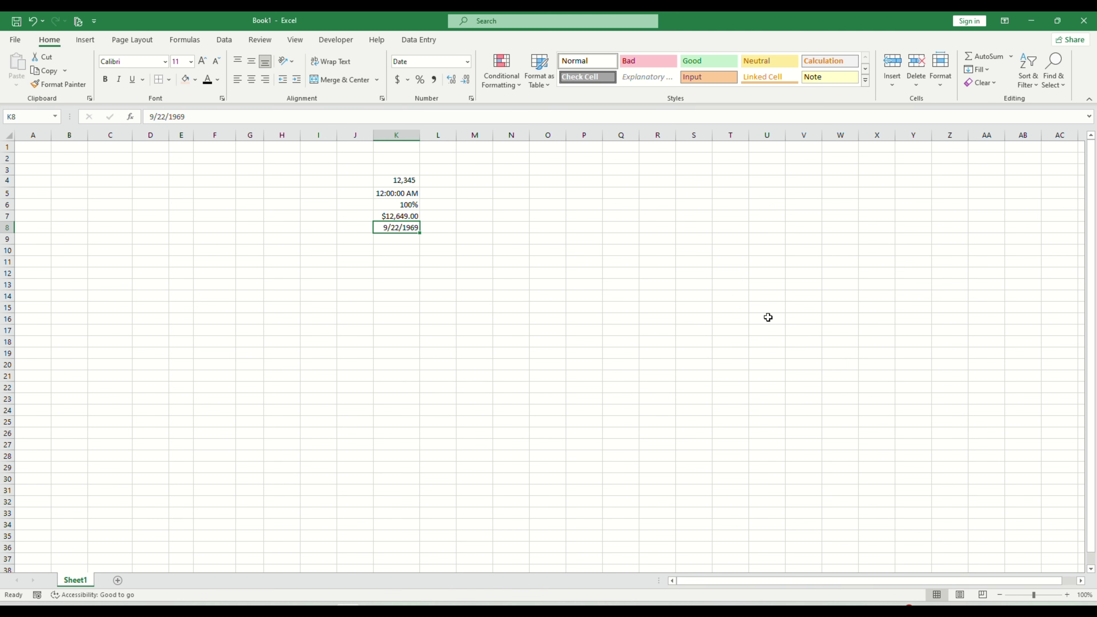
pyautogui.click(468, 62)
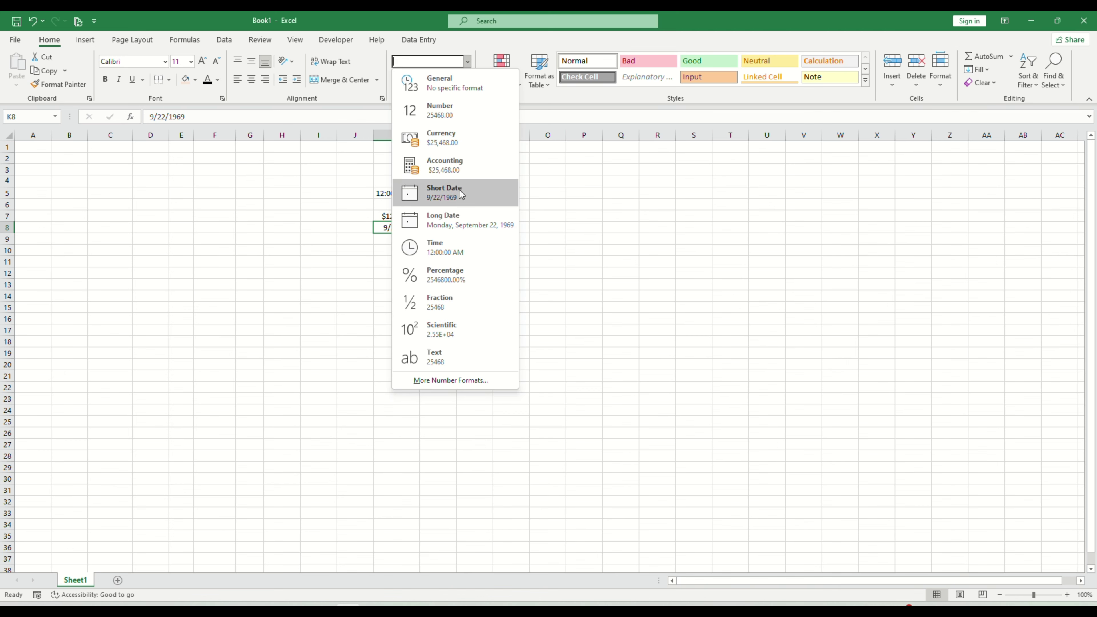
pyautogui.click(460, 218)
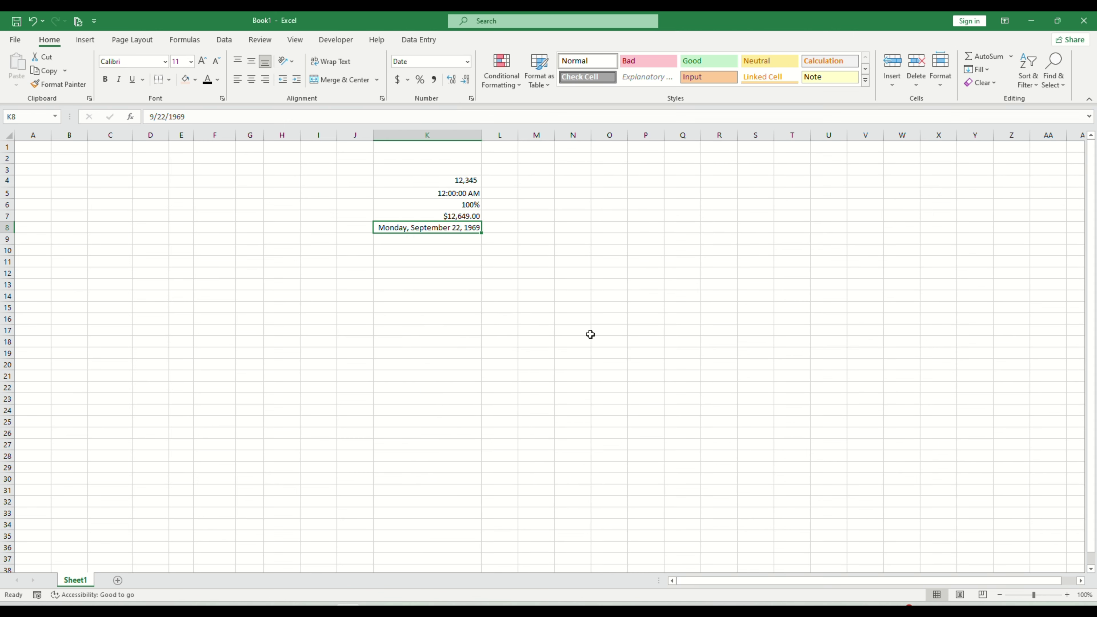
pyautogui.click(591, 333)
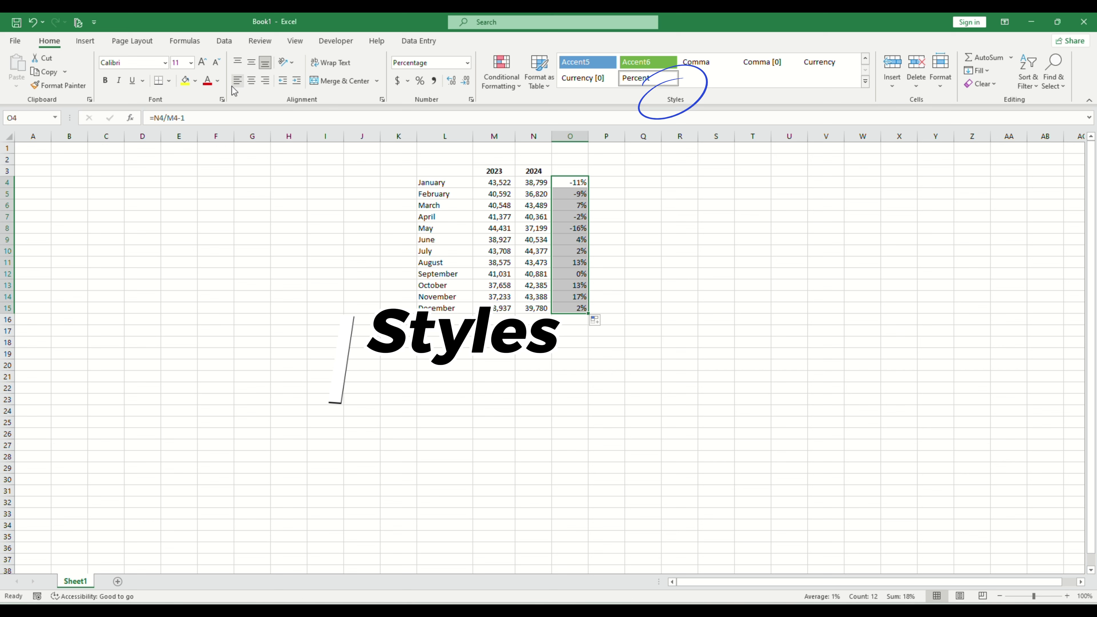
# Step: Center the year-over-year percentages in cells O4:O15
pyautogui.click(252, 82)
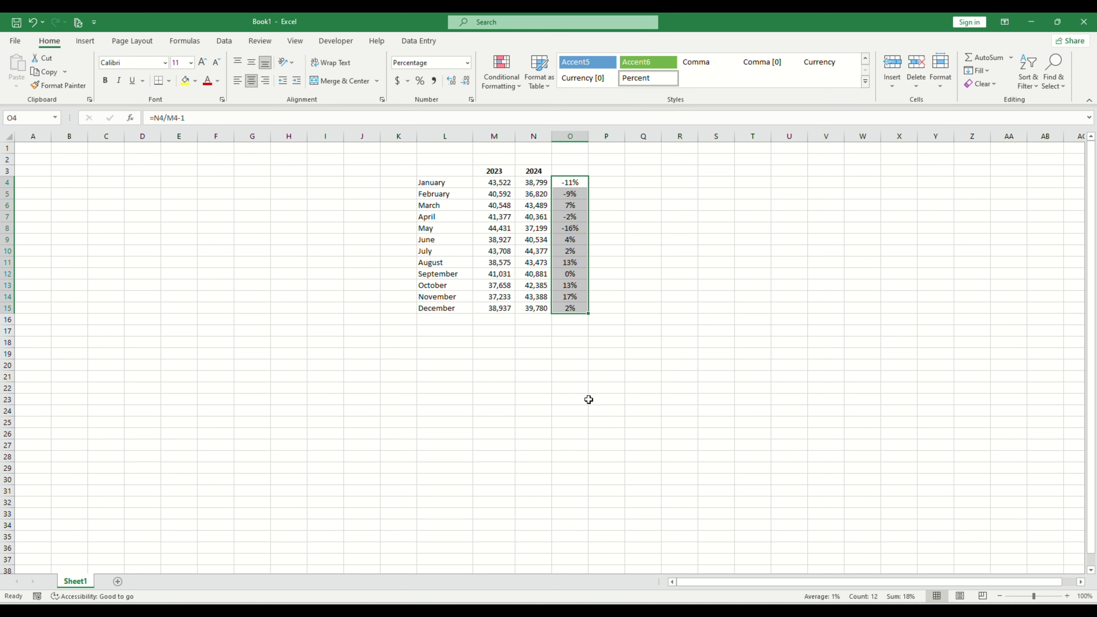
pyautogui.click(548, 389)
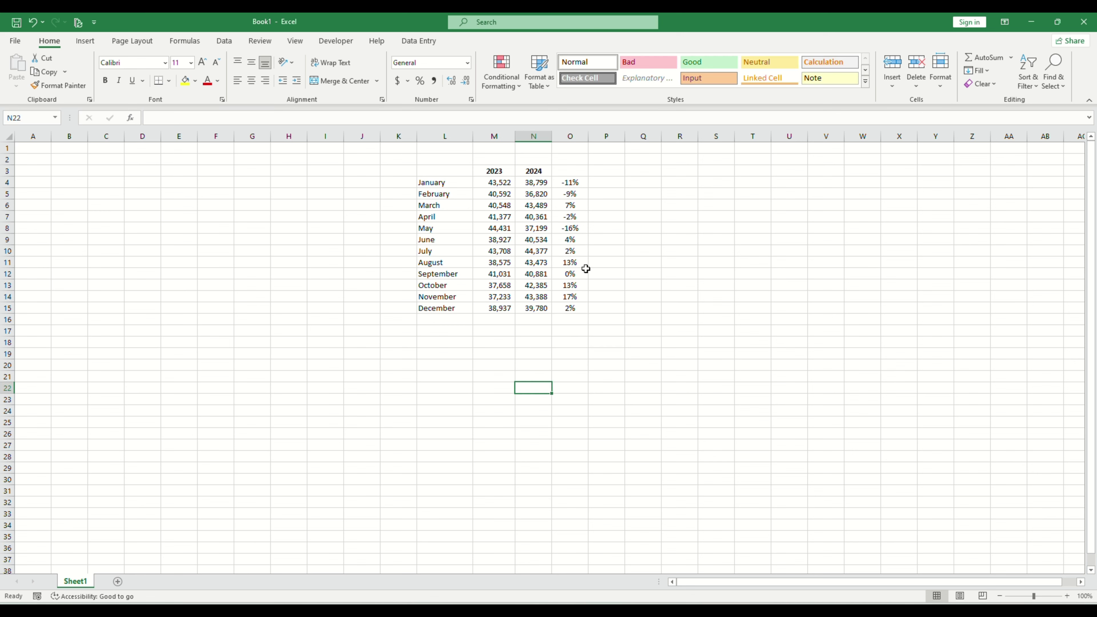
pyautogui.click(575, 181)
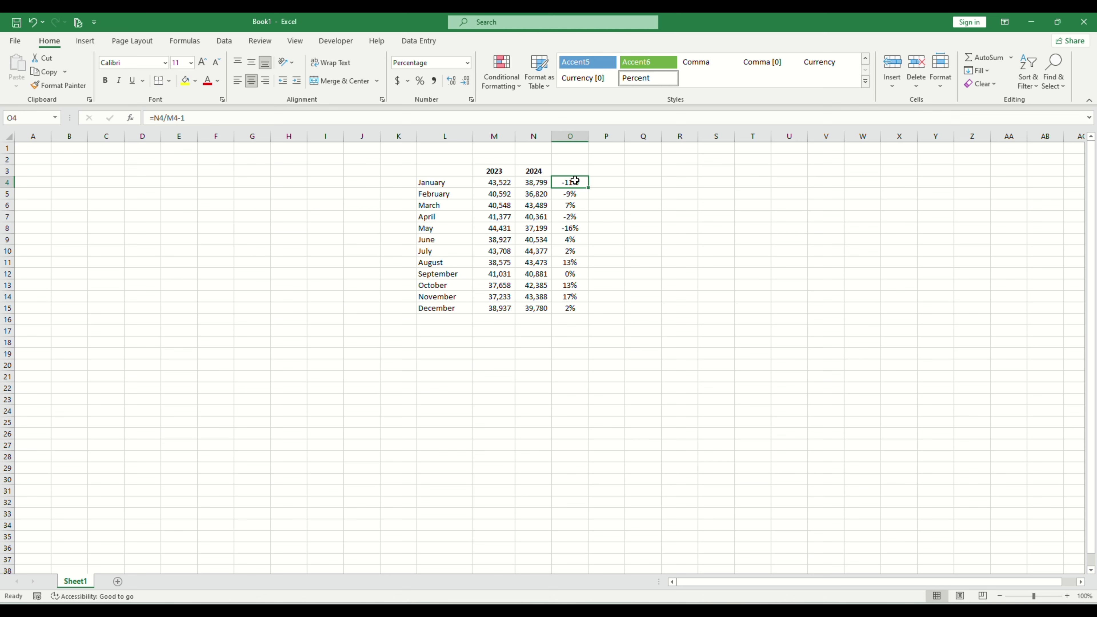
pyautogui.click(573, 344)
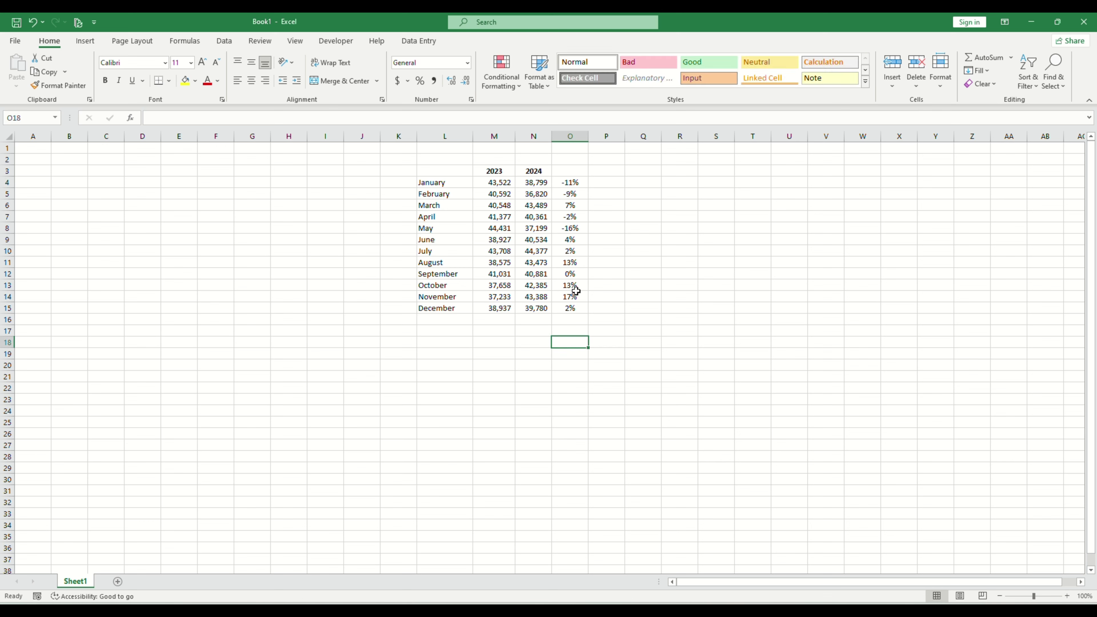
# Step: Add a Less Than conditional formatting rule to O4:O15 that marks values below 0% with Light Red Fill with Dark Red Text
pyautogui.moveTo(571, 183); pyautogui.dragTo(571, 308)
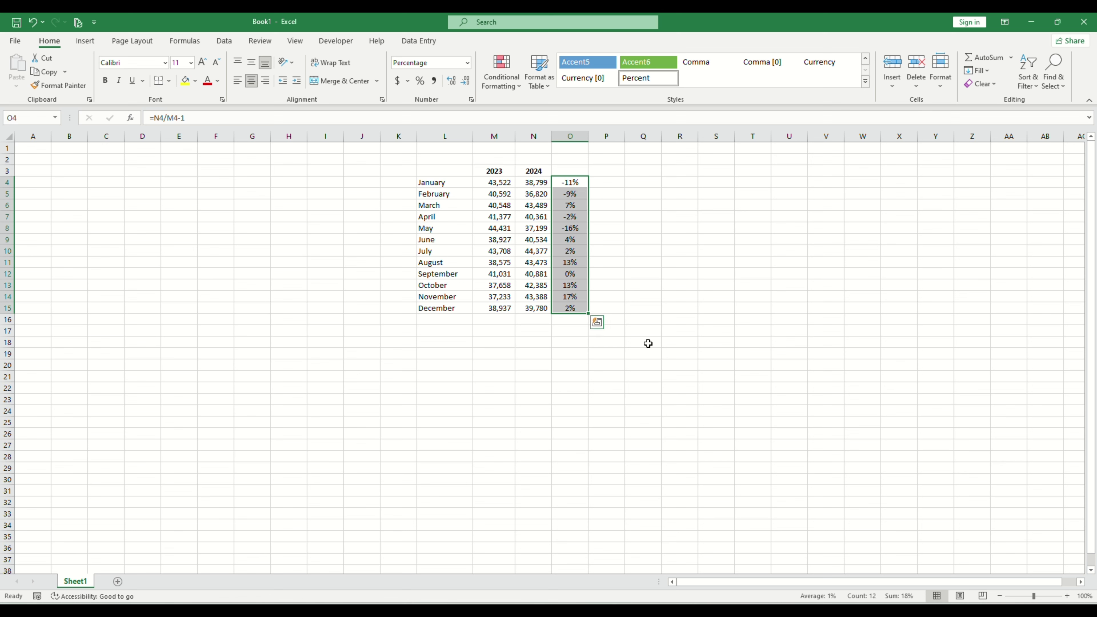
pyautogui.click(500, 84)
pyautogui.moveTo(565, 114)
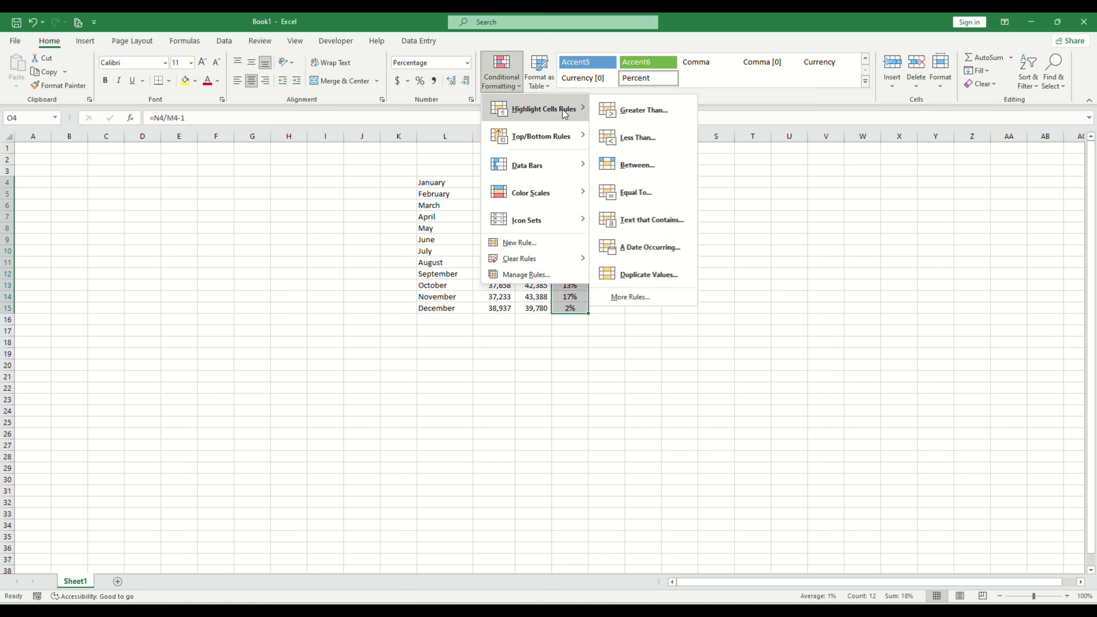
pyautogui.click(642, 140)
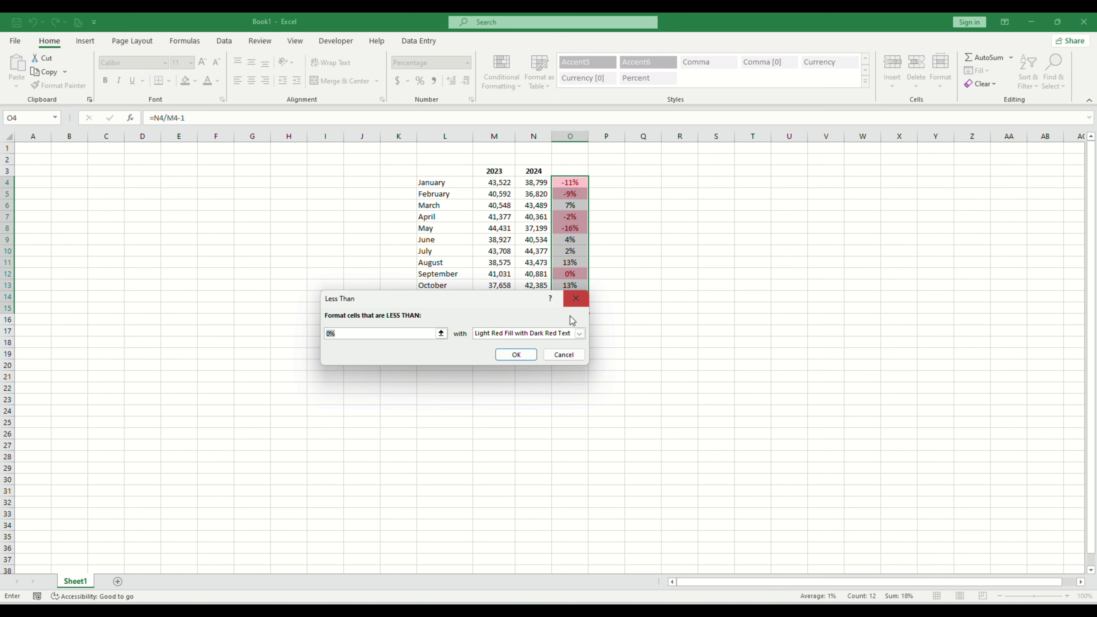
pyautogui.click(516, 355)
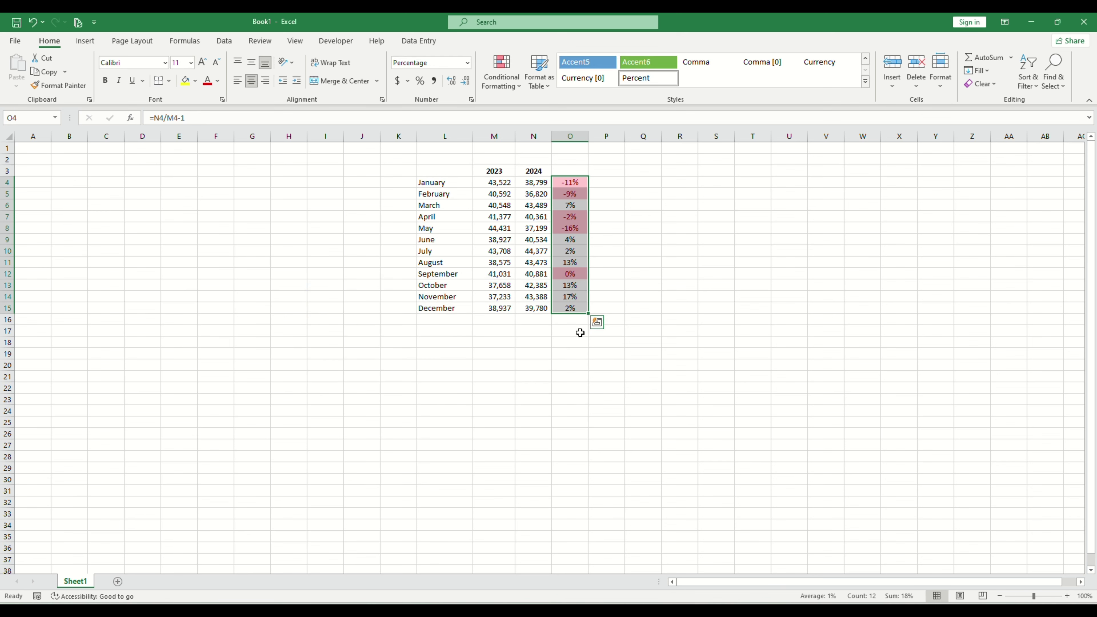
pyautogui.click(716, 320)
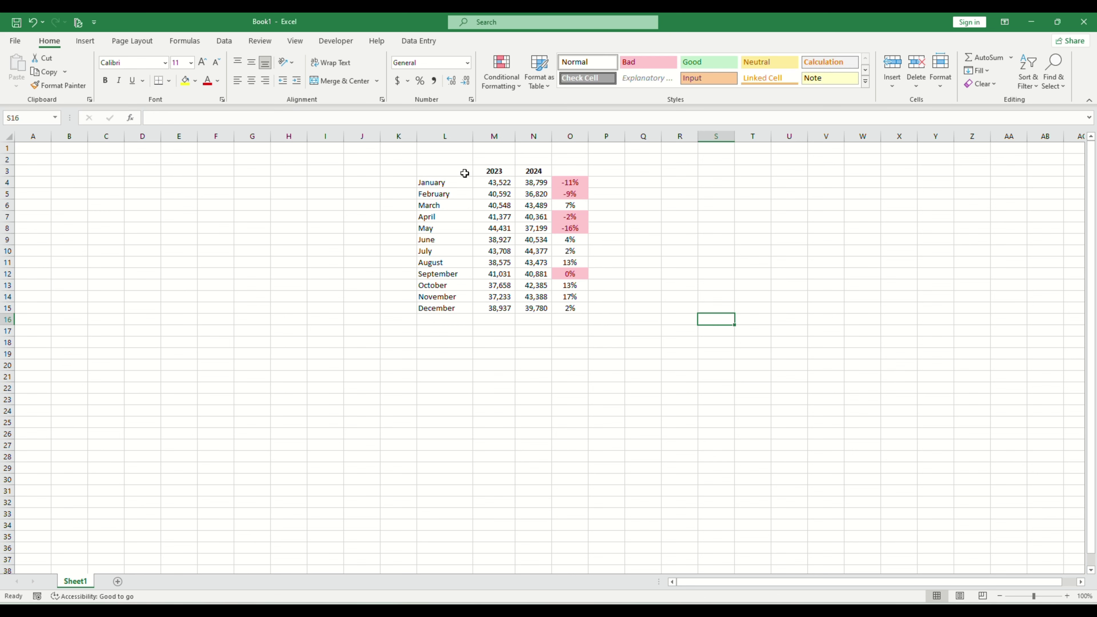
# Step: Change the January 2024 value in cell N4 to 50856
pyautogui.click(497, 187)
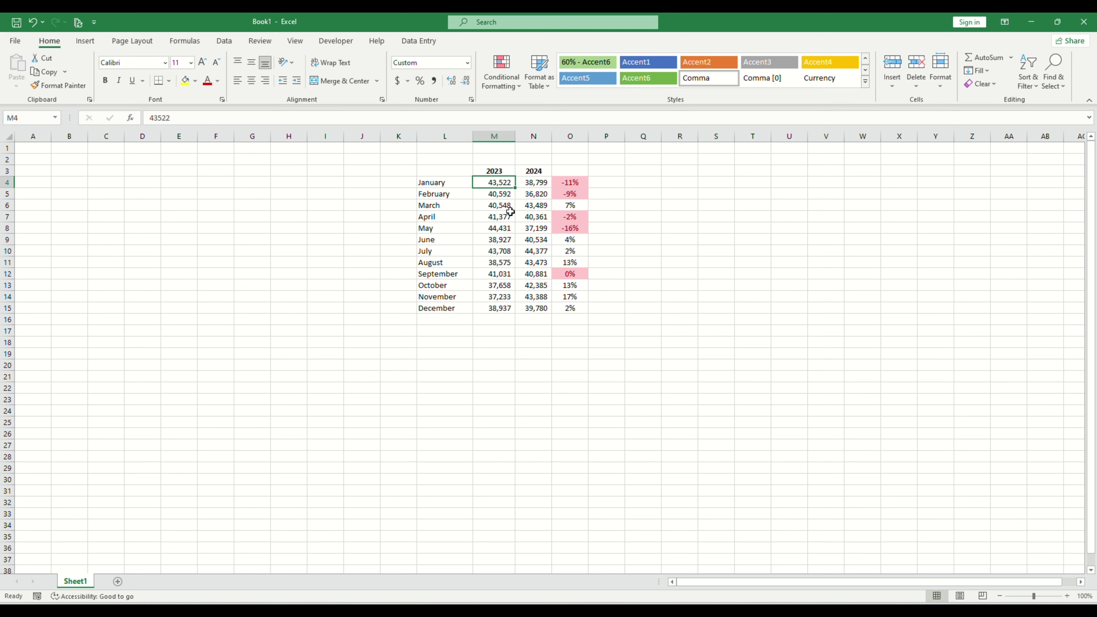
pyautogui.press('Right')
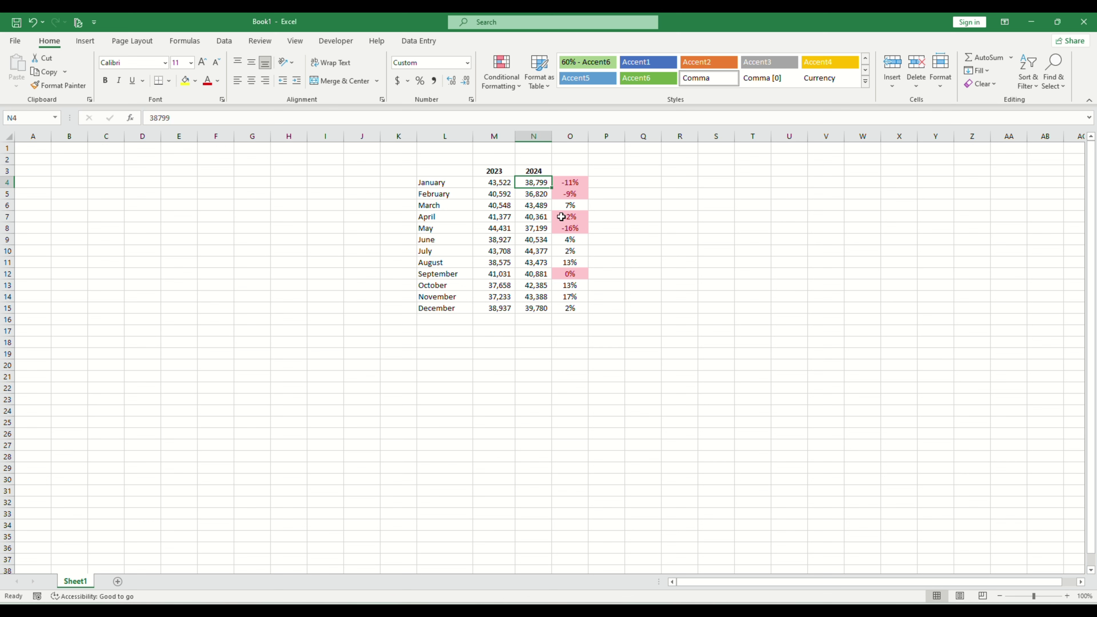
pyautogui.write('50856')
pyautogui.press('Return')
# Step: Change the July 2023 value in cell M10 to 45867
pyautogui.press('Down')
pyautogui.press('Down')
pyautogui.press('Down')
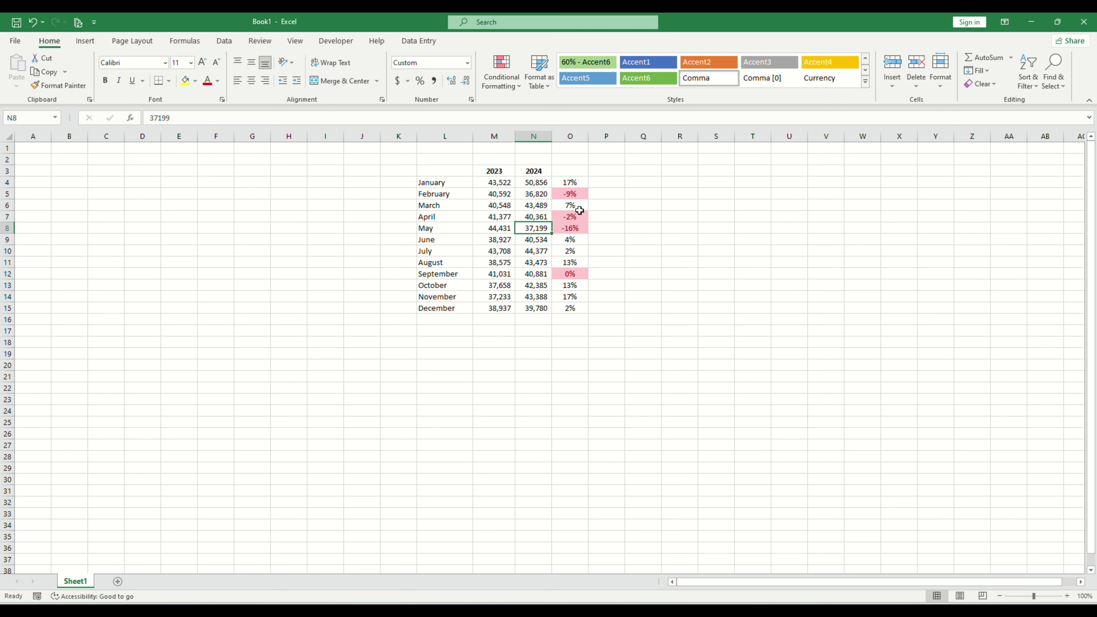
pyautogui.press('Down')
pyautogui.press('Down')
pyautogui.press('Left')
pyautogui.write('4')
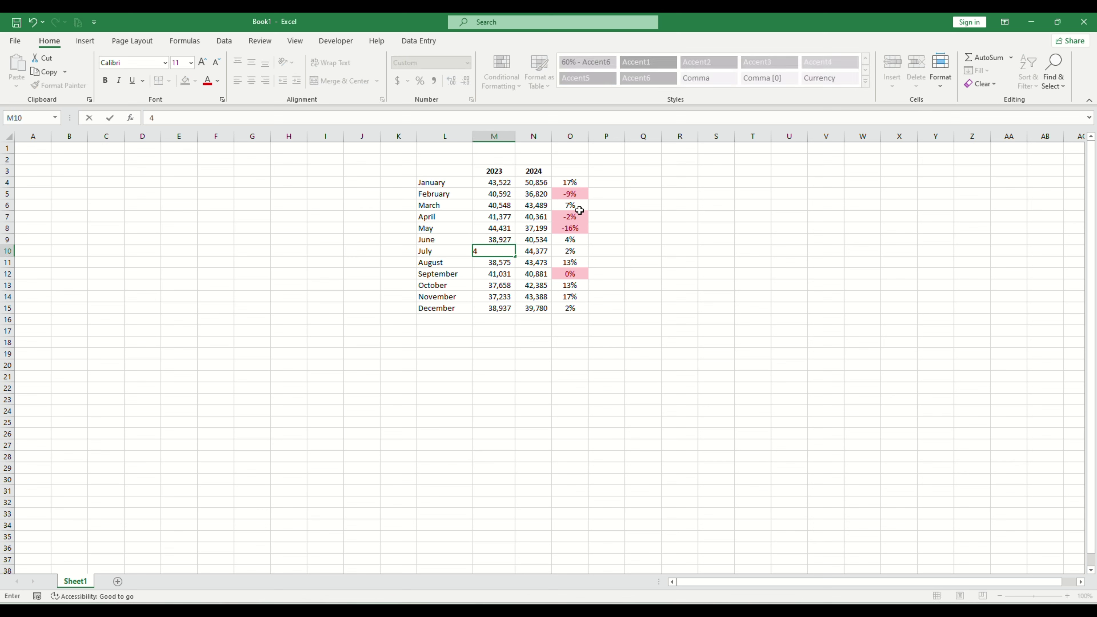
pyautogui.write('5867')
pyautogui.press('Return')
pyautogui.press('Up')
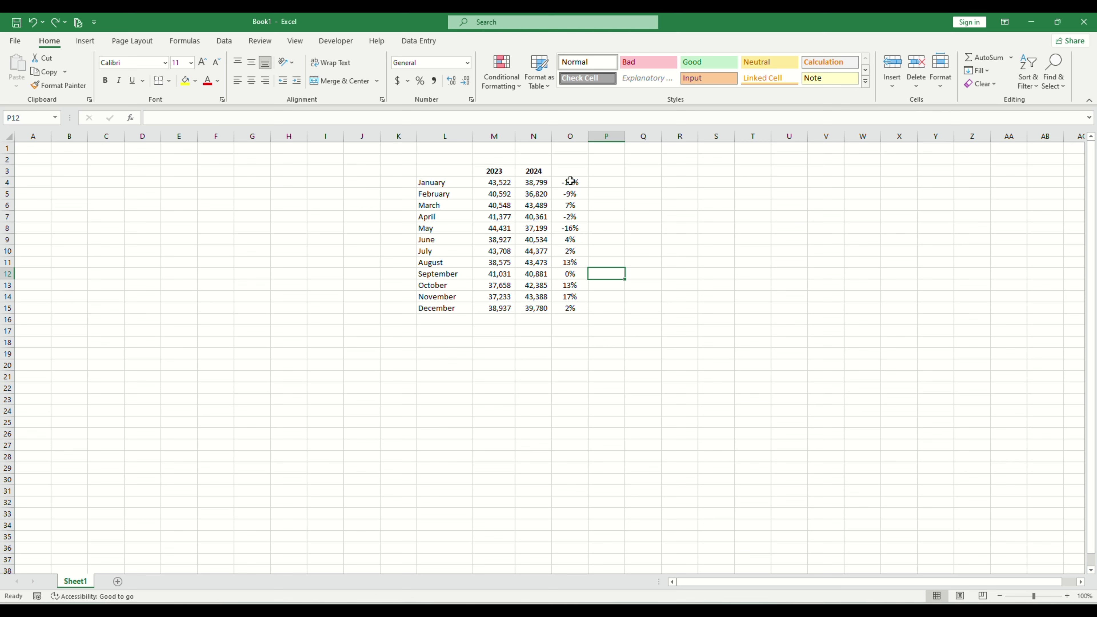
# Step: Add a Top 10 Items conditional formatting rule to O4:O15 marking the top 5 values with Light Red Fill with Dark Red Text
pyautogui.moveTo(570, 181); pyautogui.dragTo(566, 309)
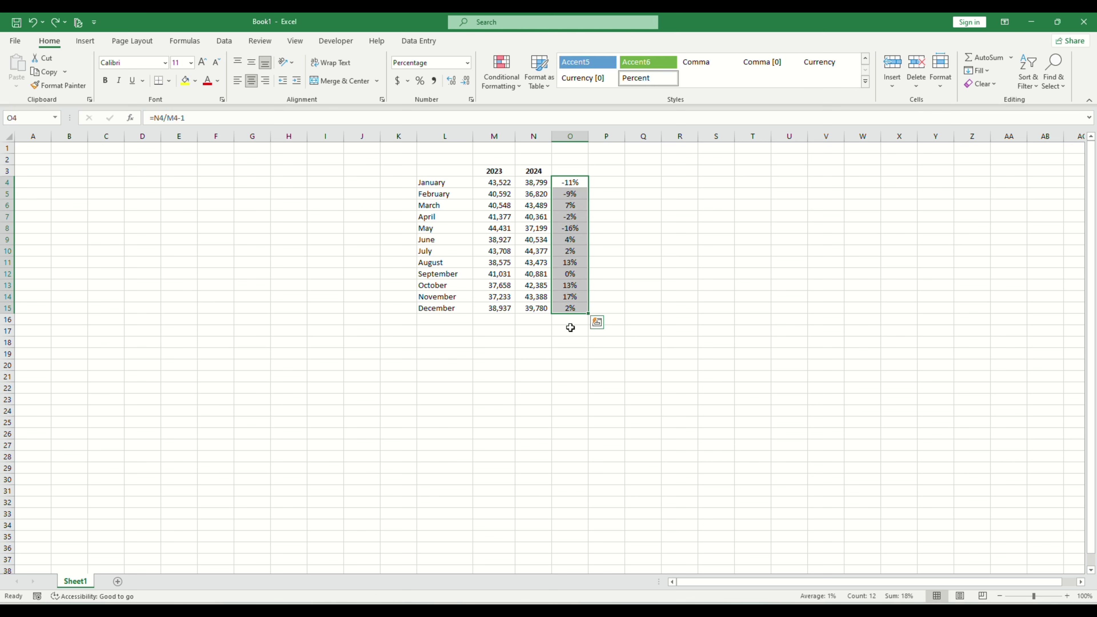
pyautogui.click(519, 87)
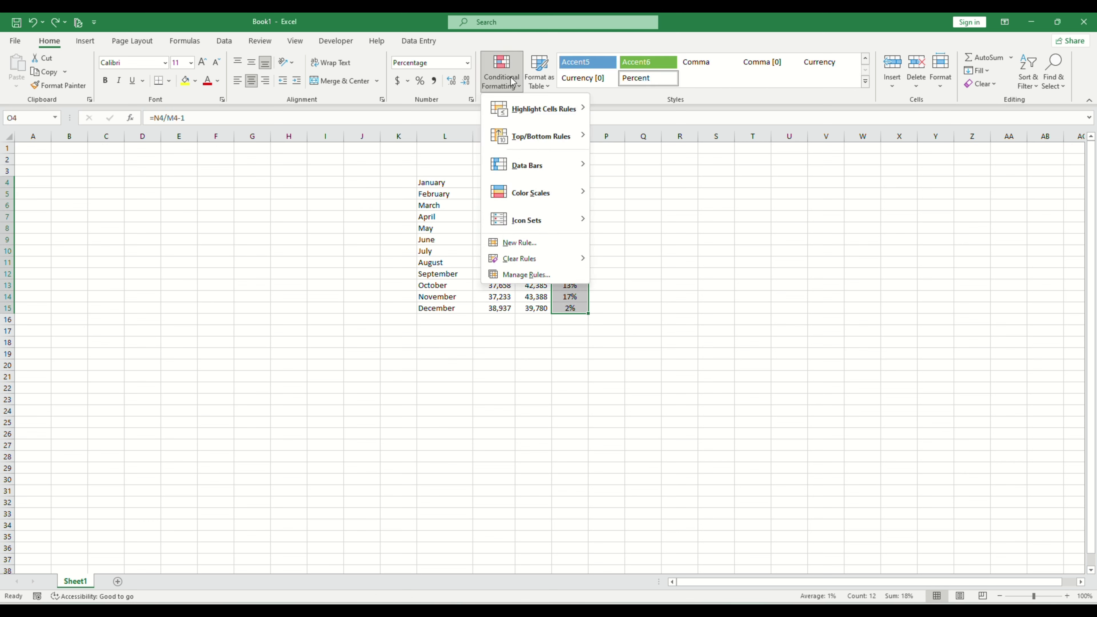
pyautogui.moveTo(538, 107)
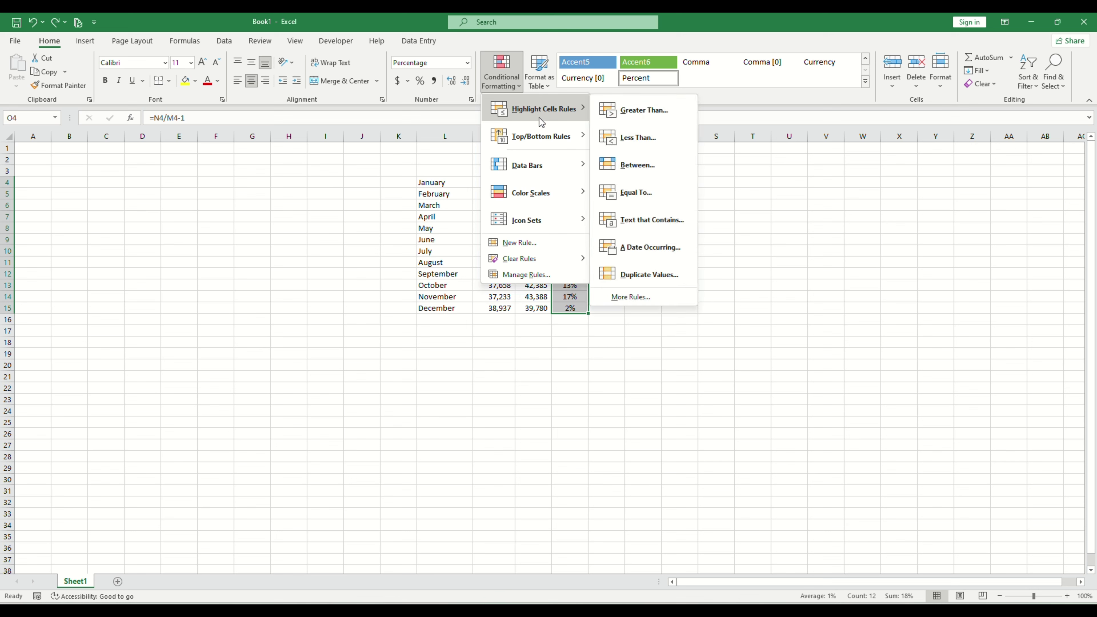
pyautogui.moveTo(546, 135)
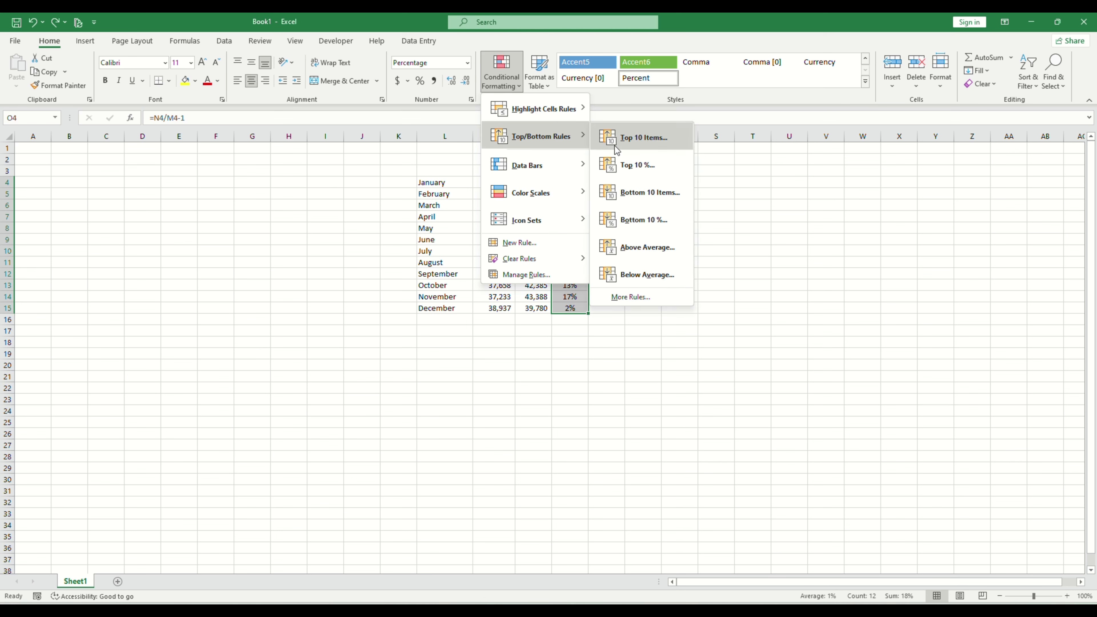
pyautogui.click(643, 138)
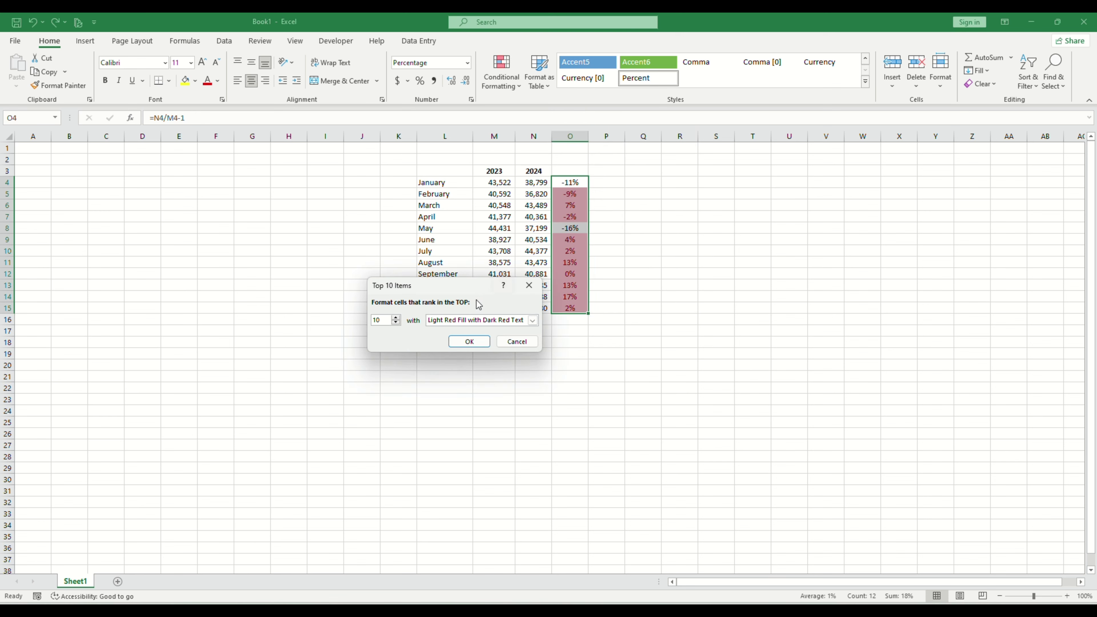
pyautogui.click(396, 323)
pyautogui.click(395, 323)
pyautogui.click(396, 323)
pyautogui.click(396, 323)
pyautogui.click(395, 323)
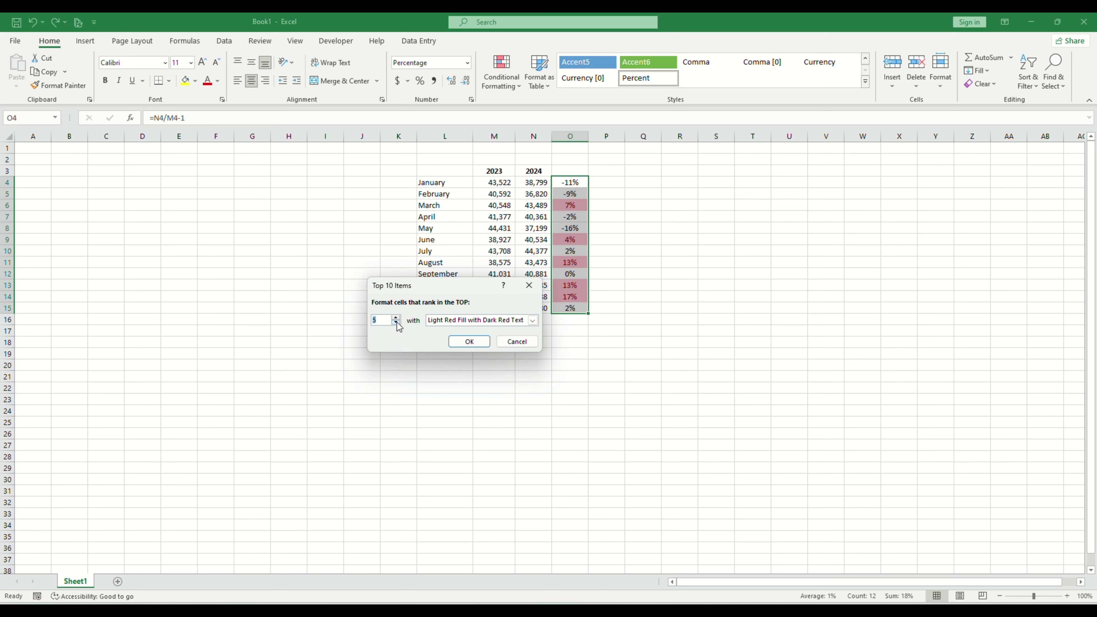
pyautogui.click(481, 340)
pyautogui.click(606, 388)
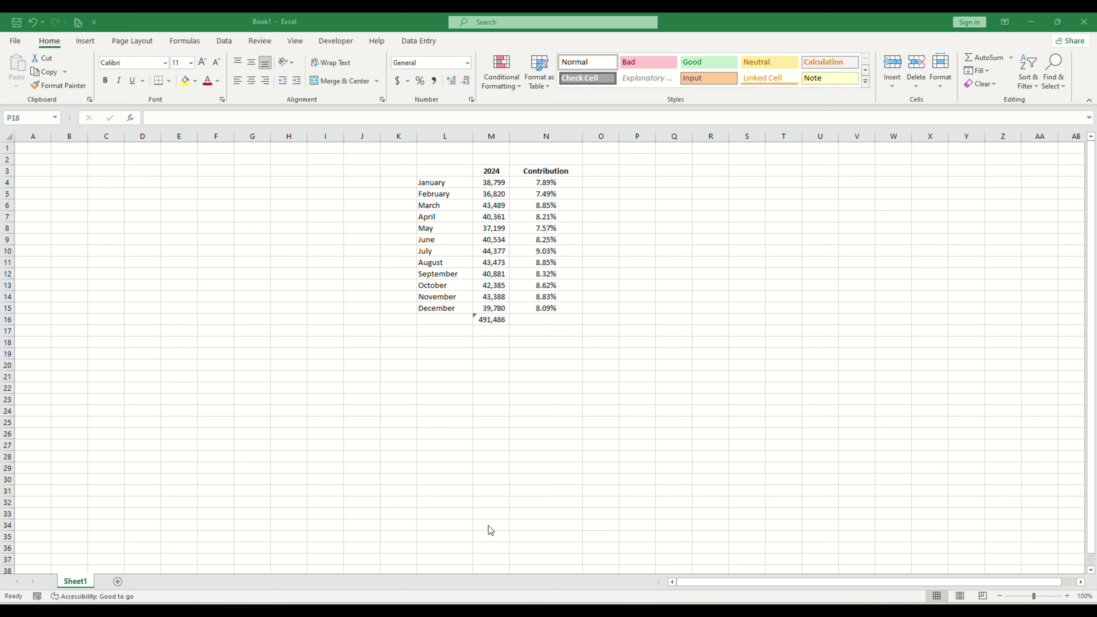
# Step: Apply blue gradient-fill data bars to the Contribution percentages in N4:N15
pyautogui.moveTo(546, 183); pyautogui.dragTo(554, 309)
pyautogui.click(515, 86)
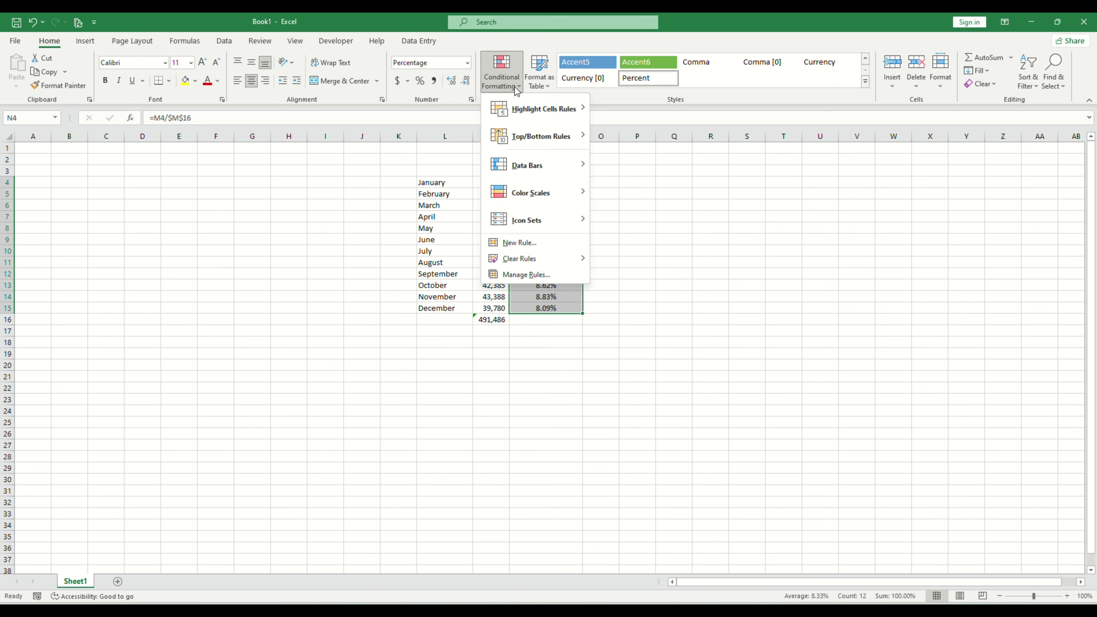
pyautogui.moveTo(566, 159)
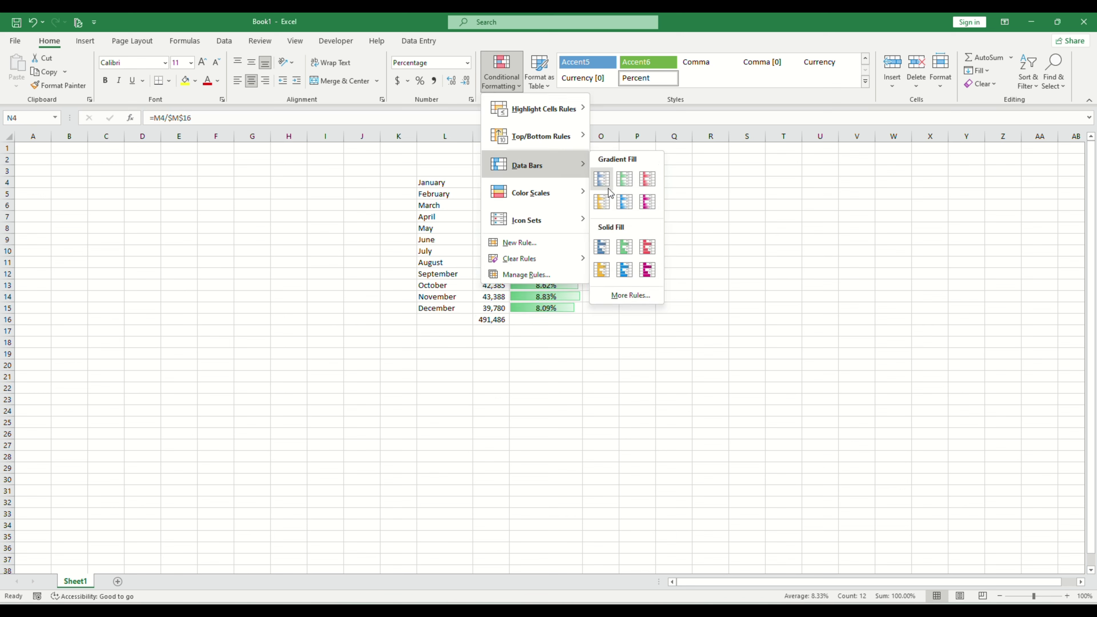
pyautogui.click(601, 178)
pyautogui.click(572, 395)
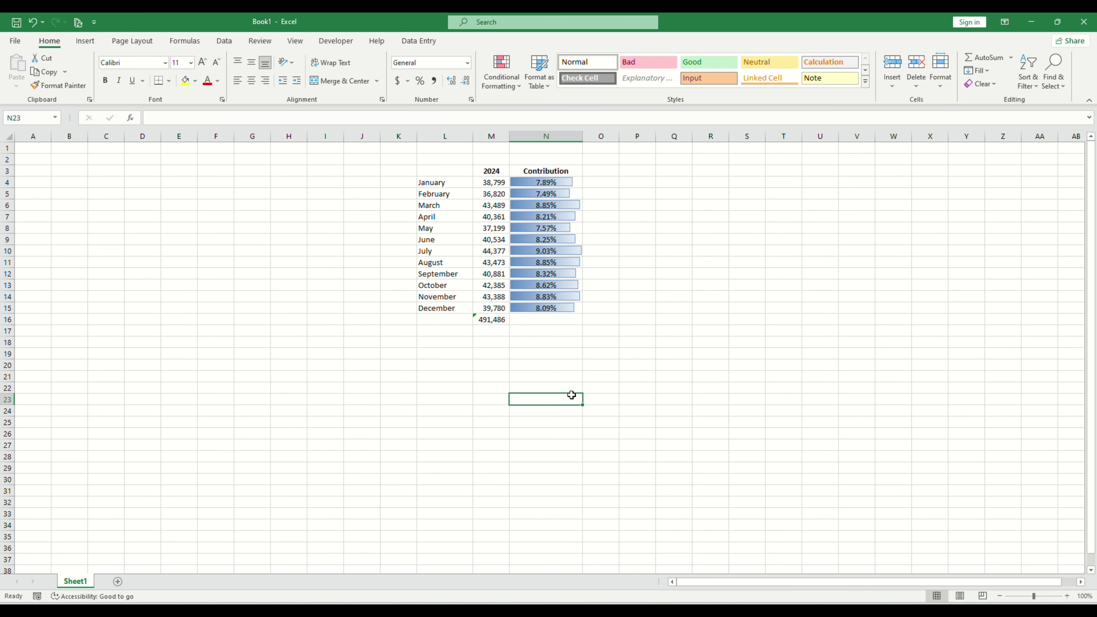
# Step: Try green gradient-fill data bars on the Contribution percentages in N4:N15, and undo the data bar formatting
pyautogui.moveTo(547, 183); pyautogui.dragTo(549, 307)
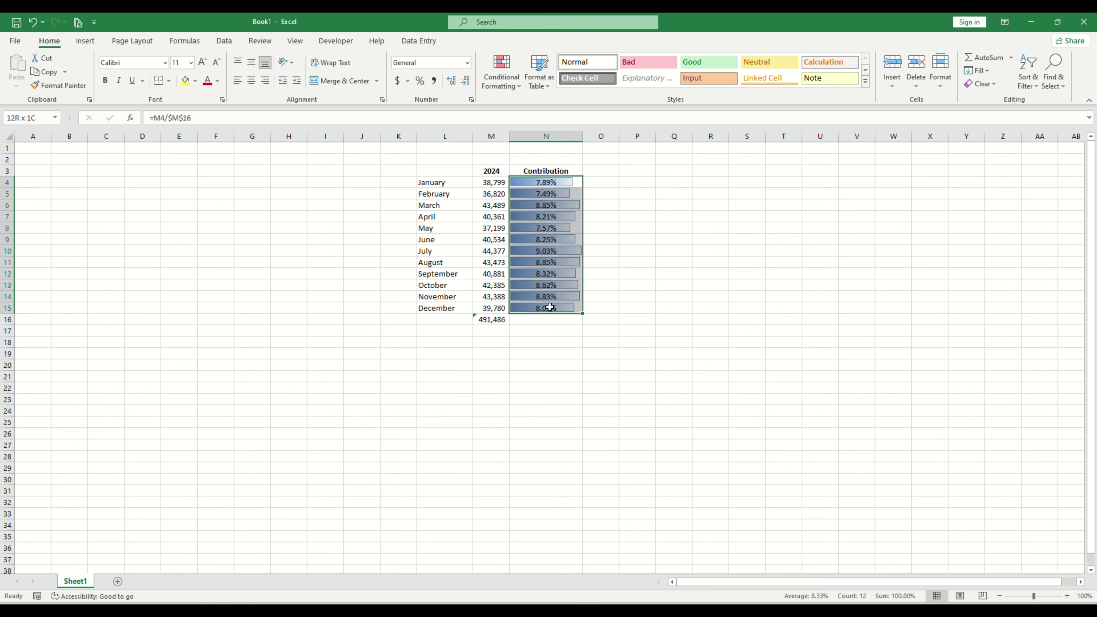
pyautogui.click(501, 74)
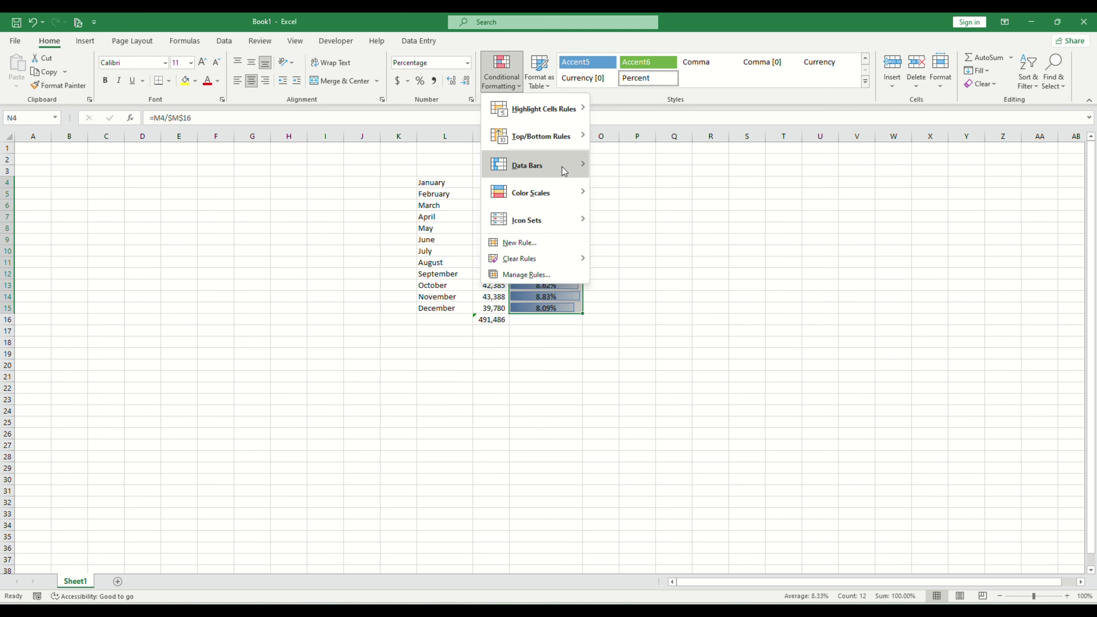
pyautogui.moveTo(564, 169)
pyautogui.click(624, 180)
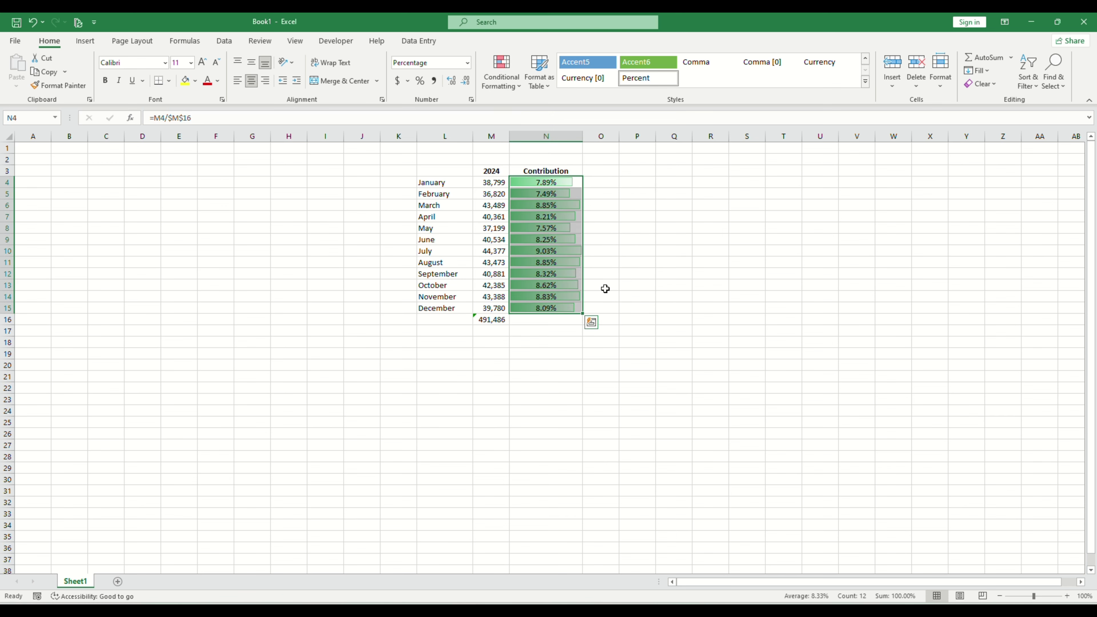
pyautogui.click(581, 387)
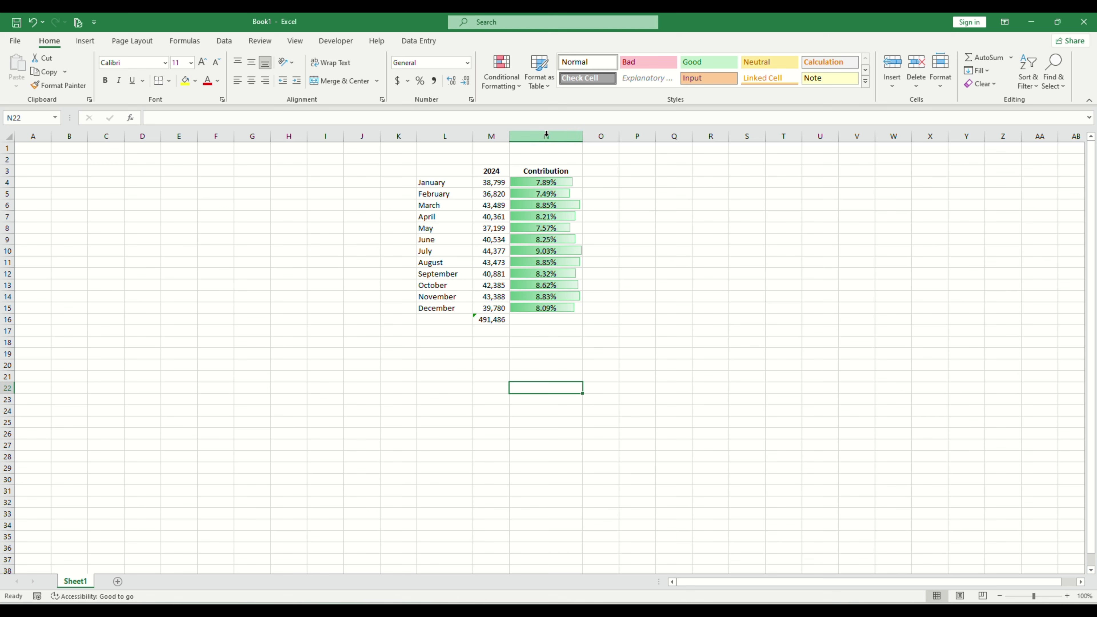
pyautogui.hotkey('ctrl', 'z')
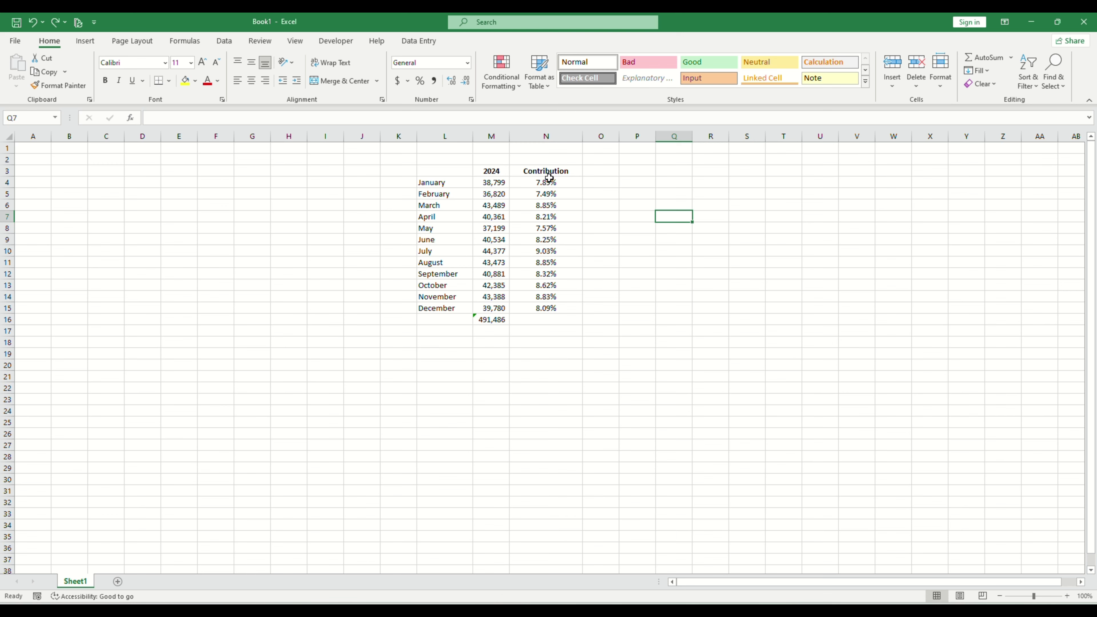
# Step: Apply the green-yellow-red color scale to the Contribution percentages in N4:N15
pyautogui.moveTo(550, 177); pyautogui.dragTo(556, 308)
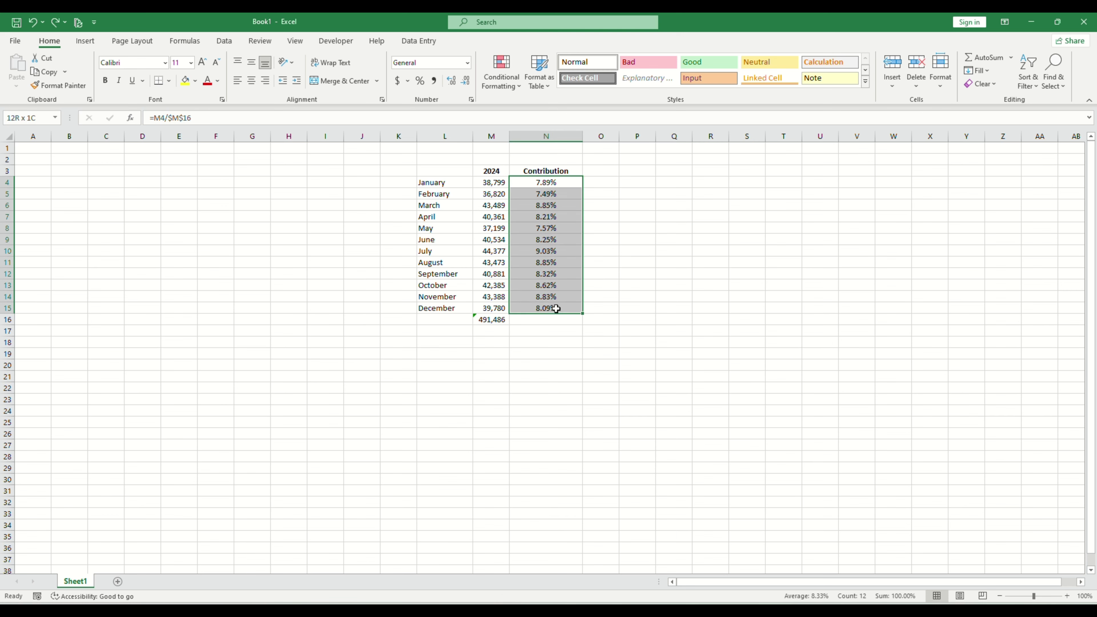
pyautogui.click(505, 77)
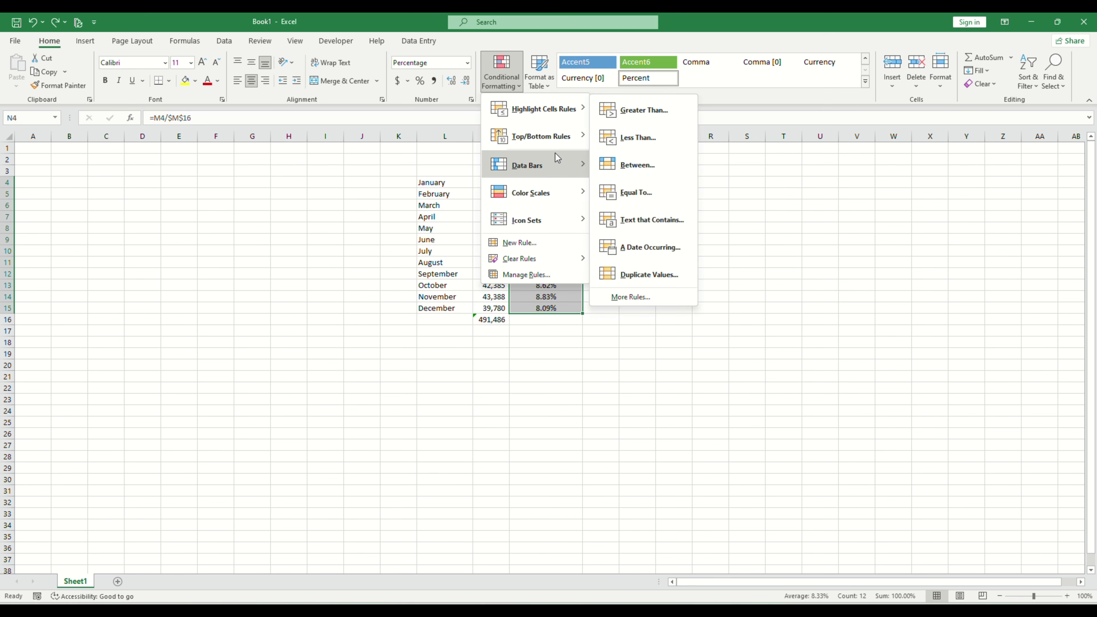
pyautogui.moveTo(571, 193)
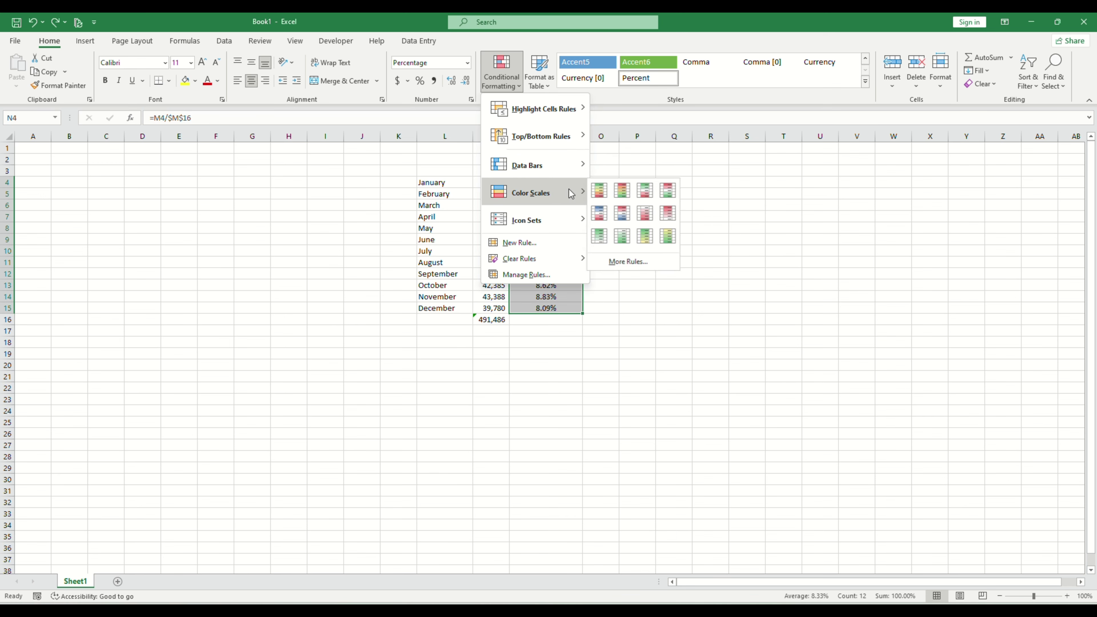
pyautogui.click(601, 191)
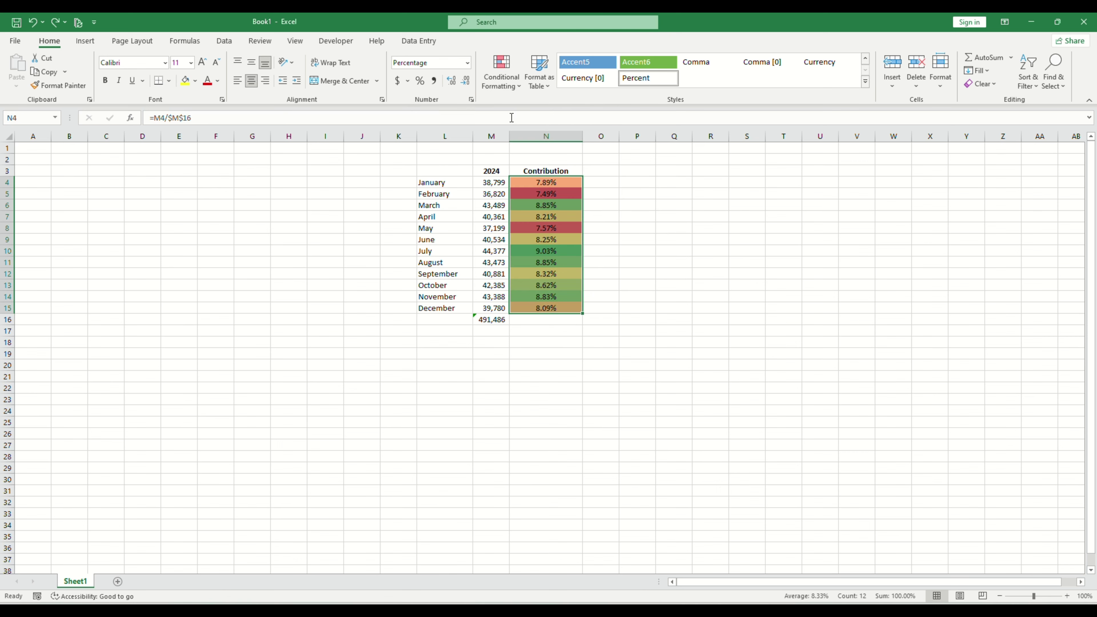
# Step: Add the directional icon set with three colored arrows to the Contribution percentages in N4:N15
pyautogui.click(506, 82)
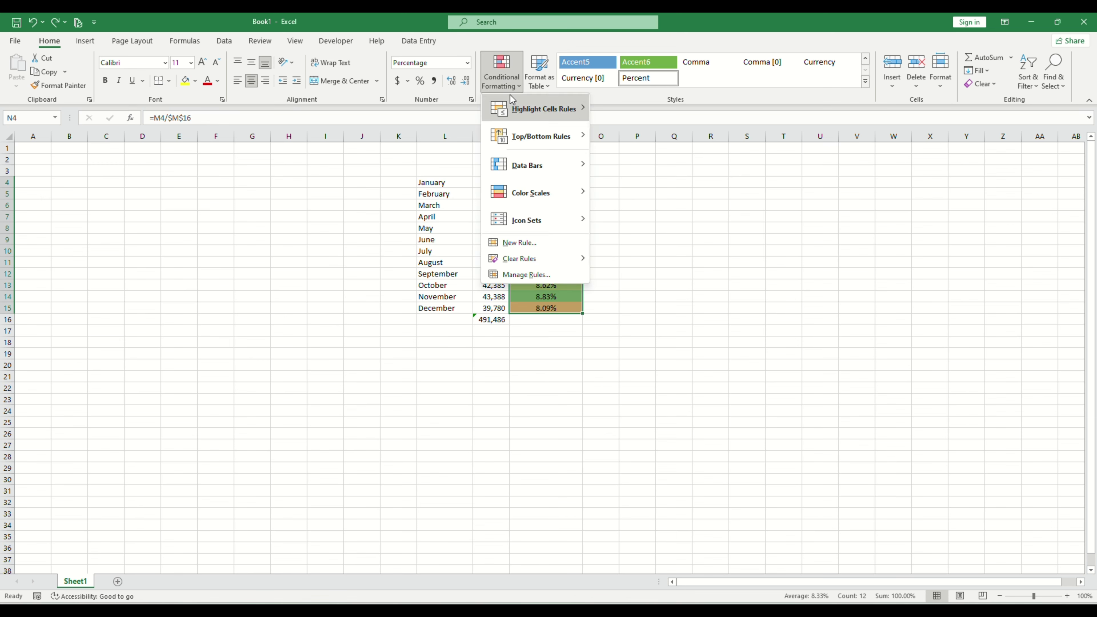
pyautogui.moveTo(537, 221)
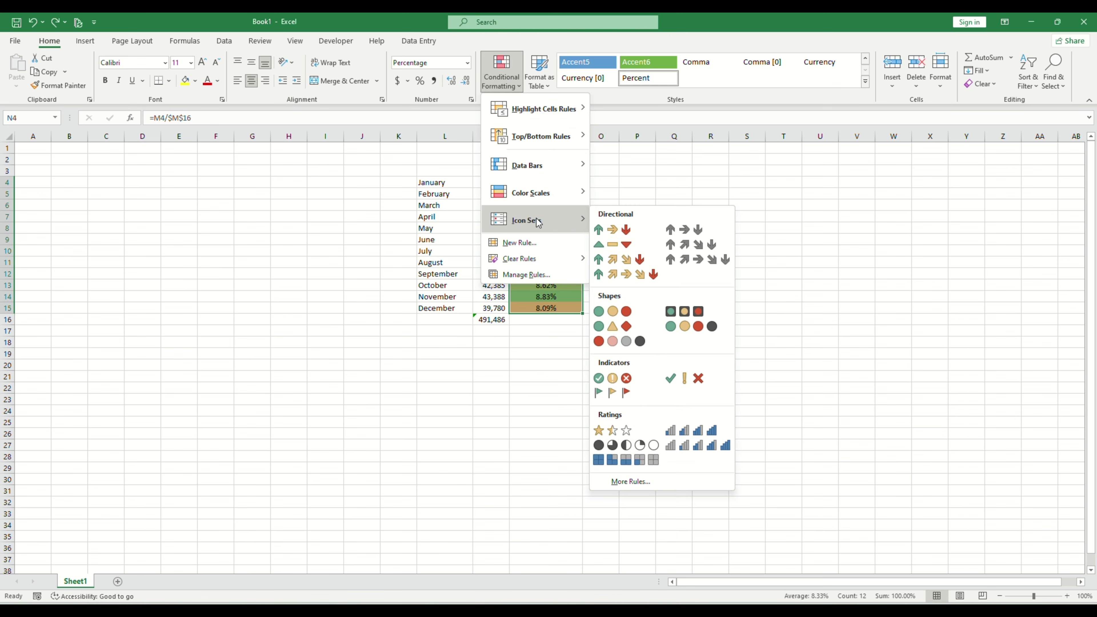
pyautogui.click(626, 237)
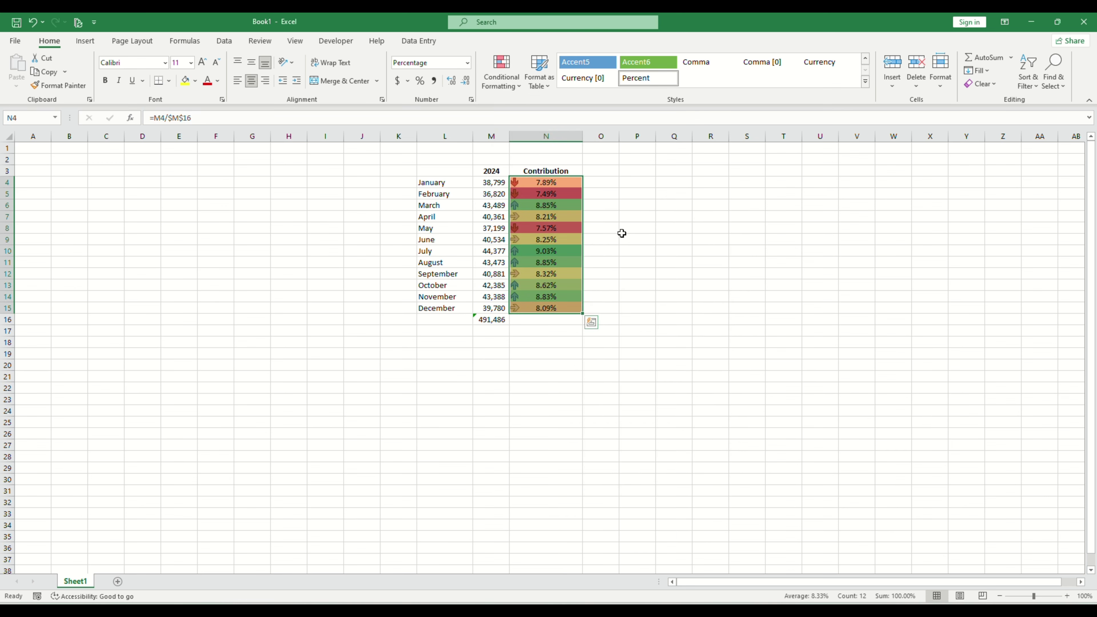
pyautogui.moveTo(652, 251); pyautogui.dragTo(676, 252)
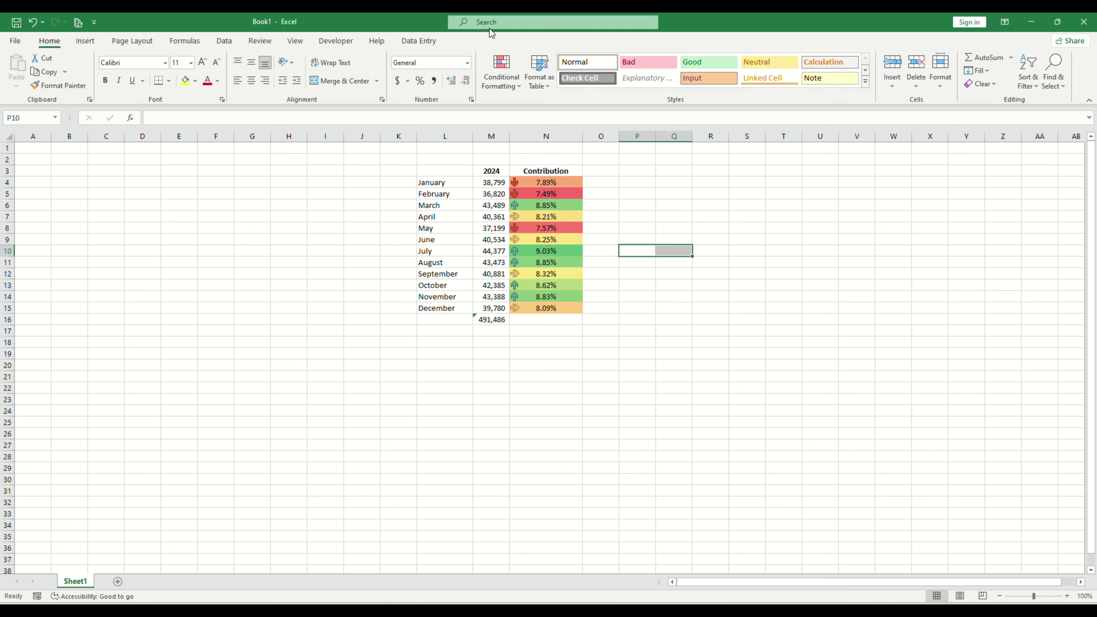
# Step: Undo the color scale and icon set formatting on the Contribution percentages
pyautogui.hotkey('ctrl', 'z')
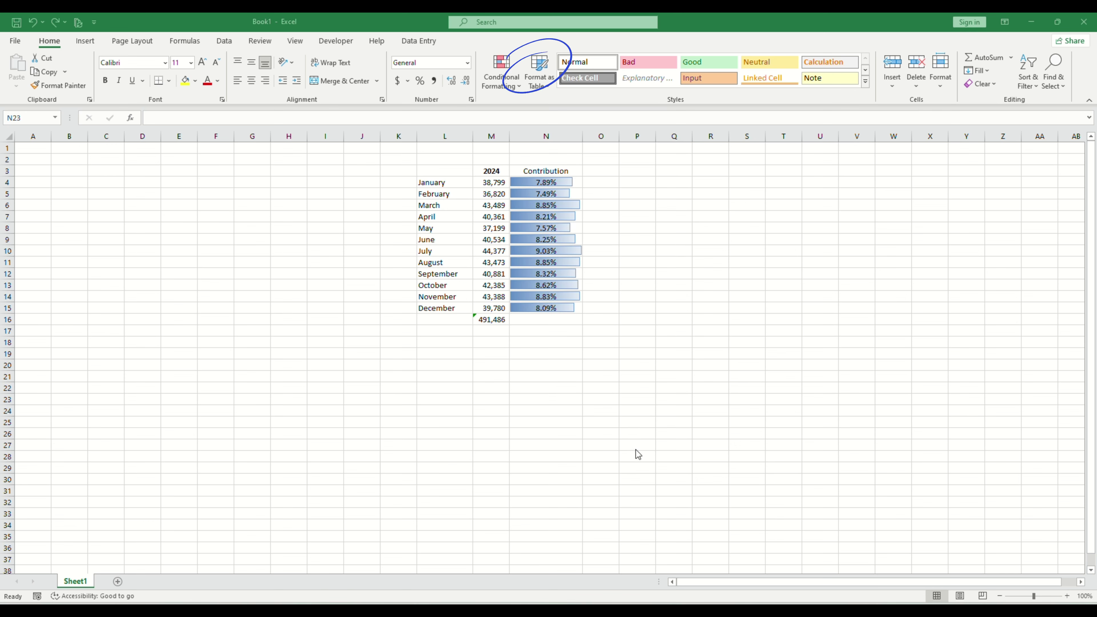
pyautogui.press('Escape')
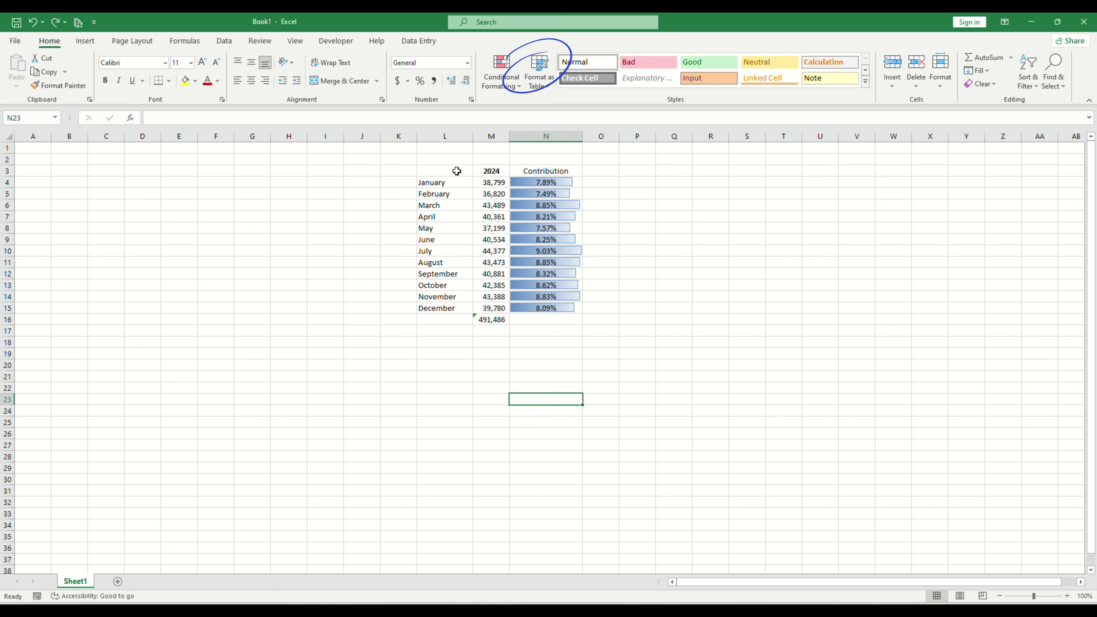
pyautogui.press('BackSpace')
# Step: Format the range L3:N15 as a table with headers, using the light style with a black header row
pyautogui.click(449, 172)
pyautogui.moveTo(449, 172); pyautogui.dragTo(566, 306)
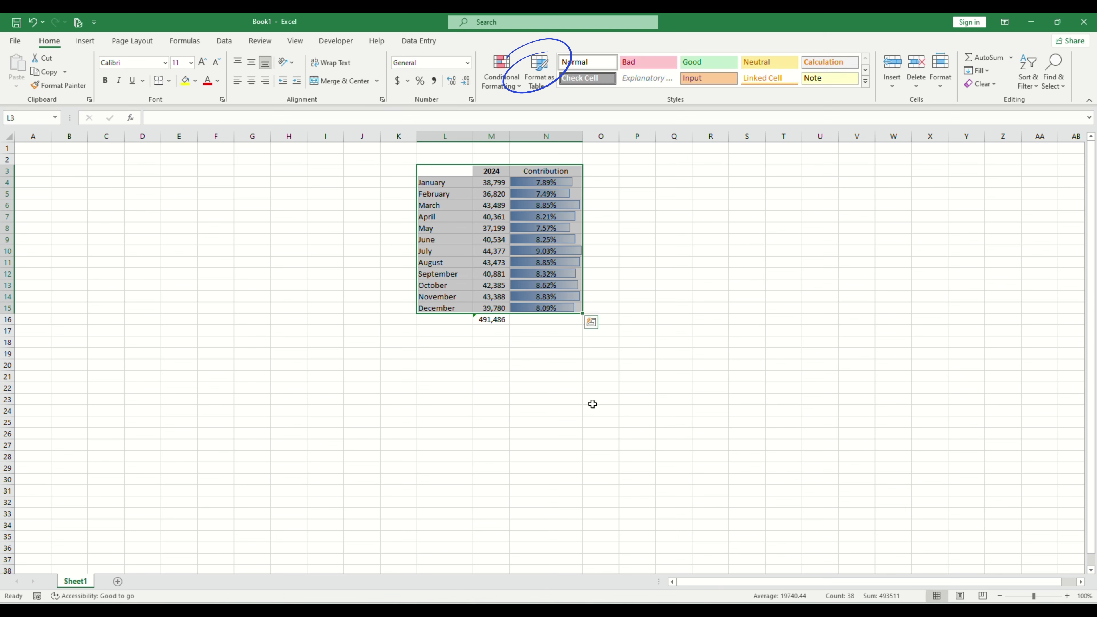
pyautogui.click(543, 85)
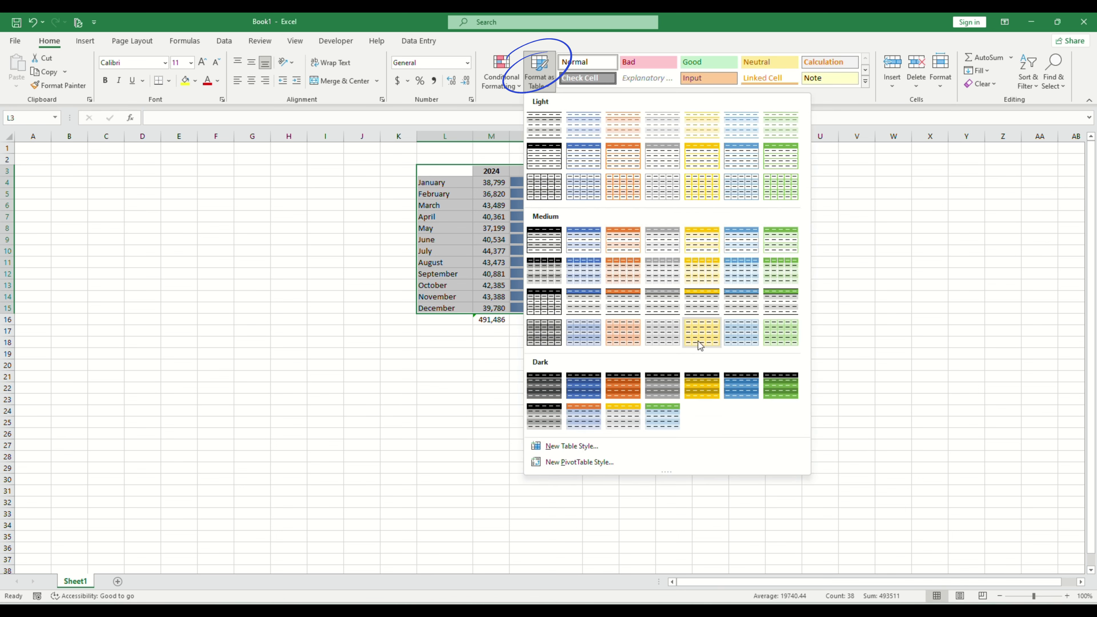
pyautogui.click(544, 158)
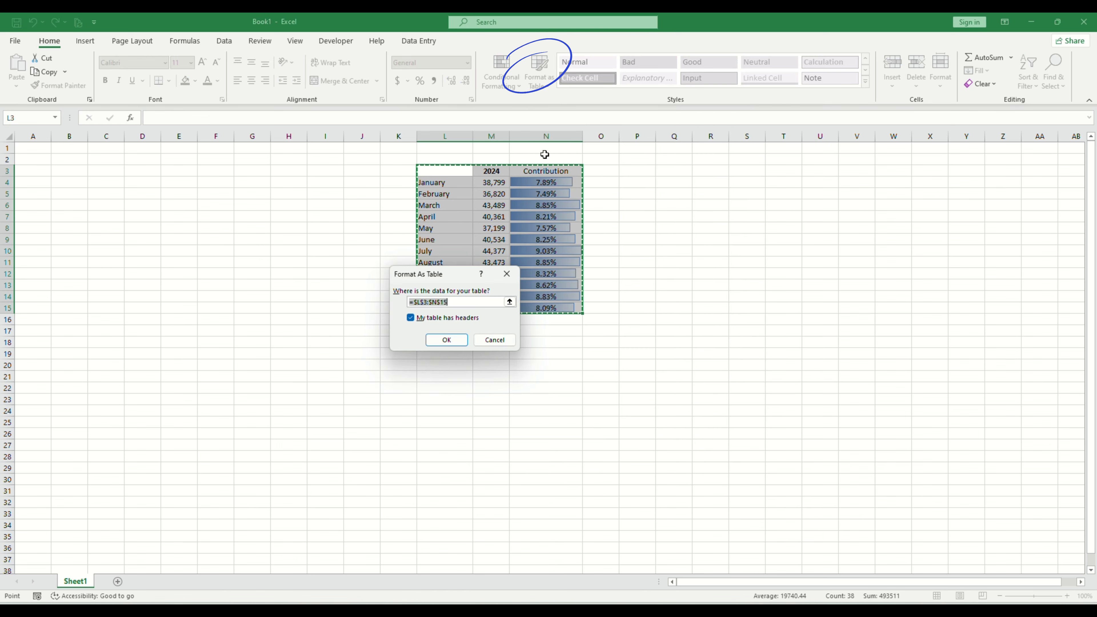
pyautogui.click(445, 341)
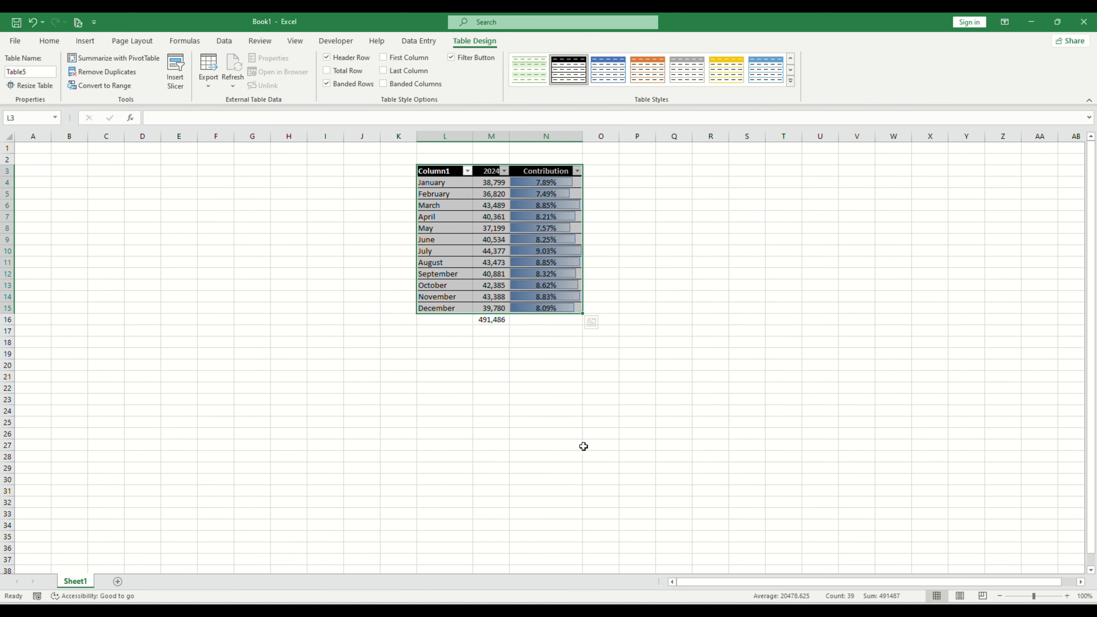
# Step: Sort the table by the 2024 column from largest to smallest
pyautogui.click(543, 410)
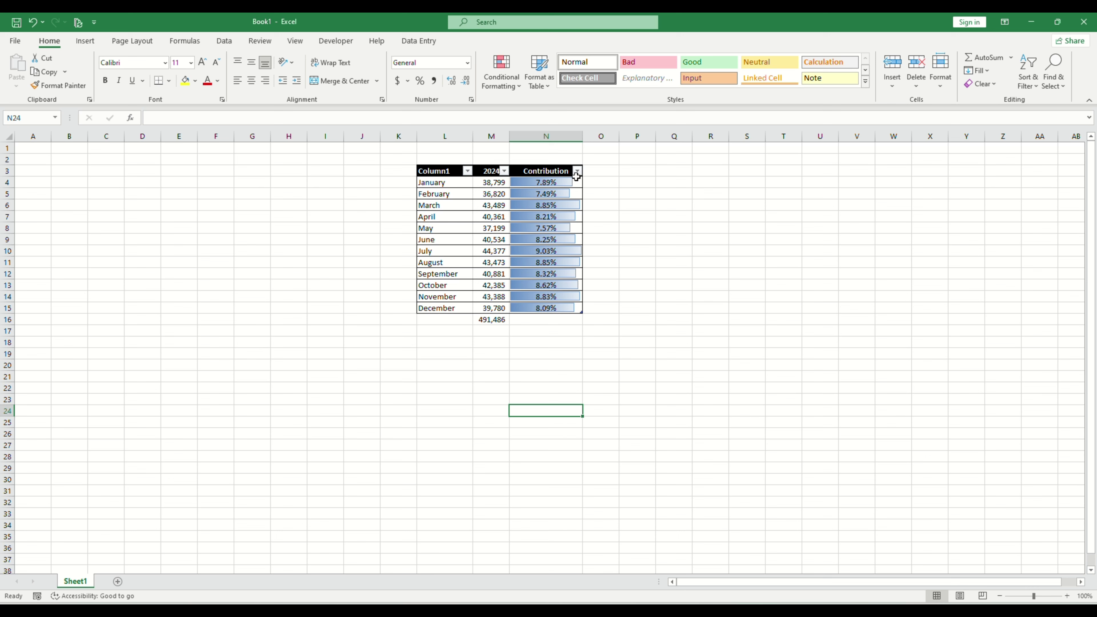
pyautogui.click(504, 171)
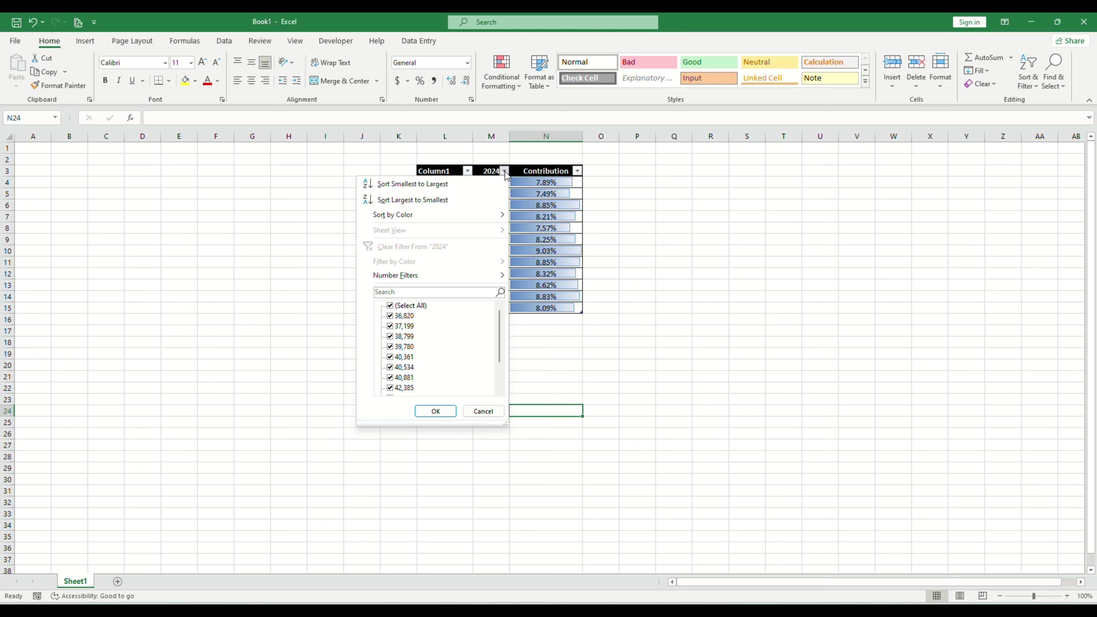
pyautogui.click(459, 199)
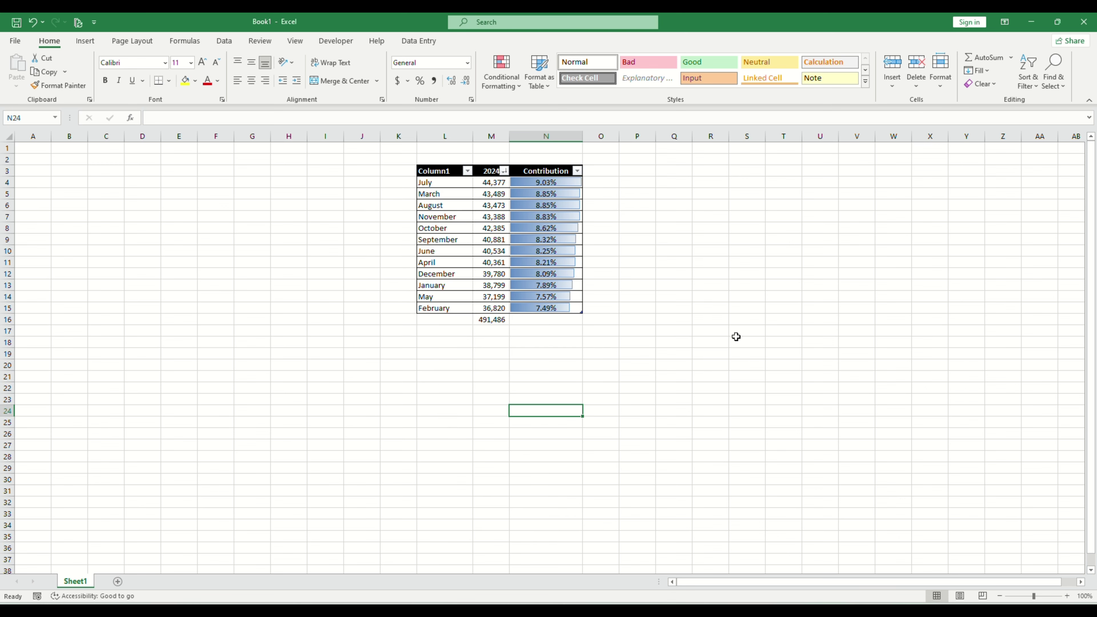
# Step: Delete the empty column W from the sheet
pyautogui.click(902, 137)
pyautogui.rightClick(902, 136)
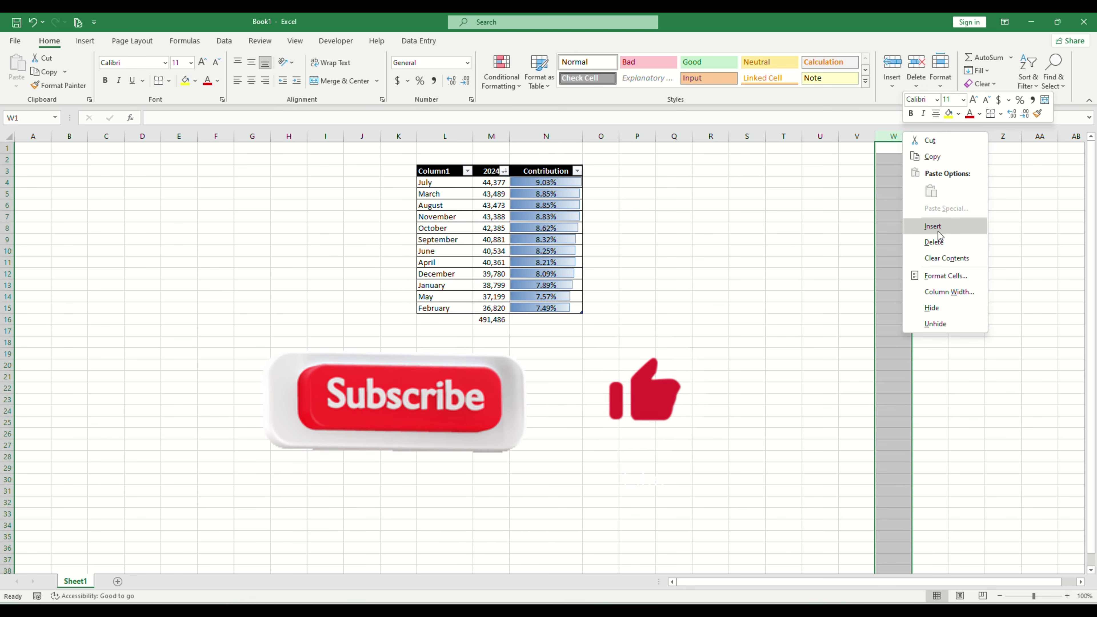
pyautogui.click(934, 242)
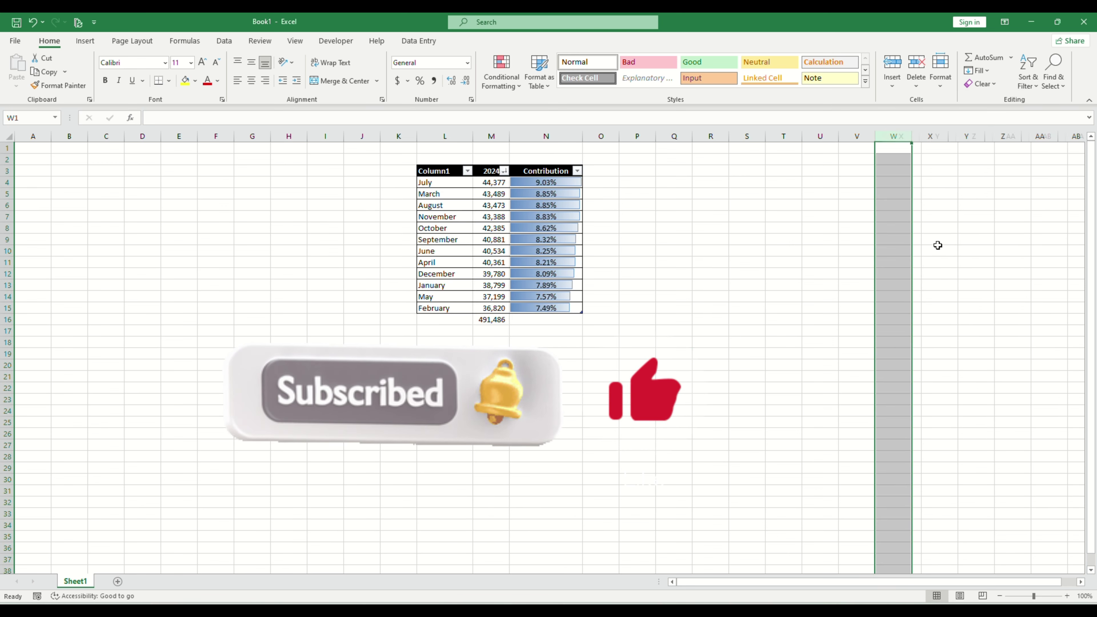
pyautogui.click(958, 227)
pyautogui.click(894, 136)
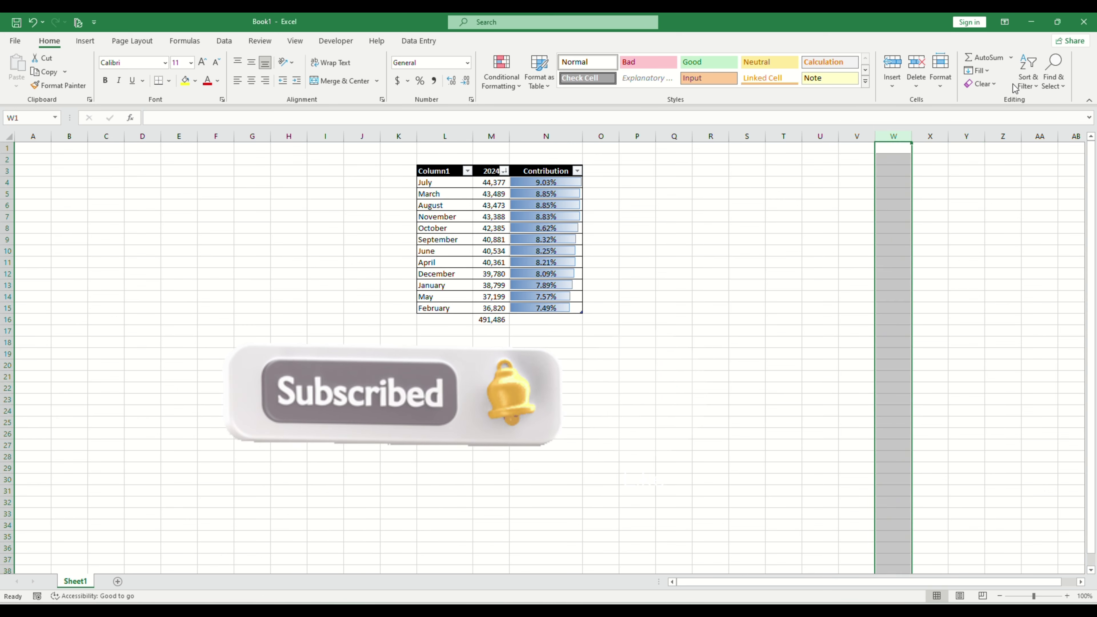